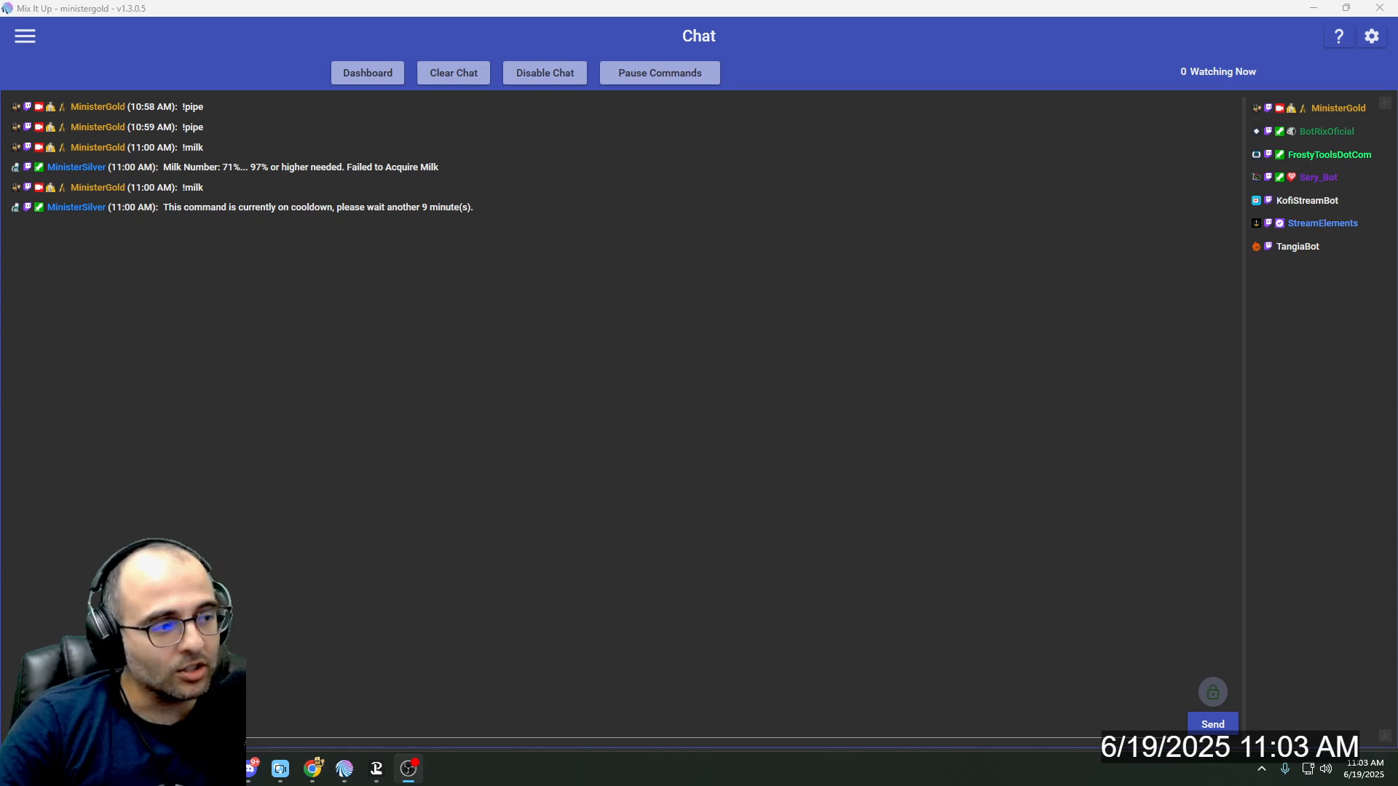
# - Bring the stream chat into view, filter the commands by "cookie", and open the cookie command from the general group for editing
pyautogui.moveTo(1397, 72); pyautogui.dragTo(896, 71)
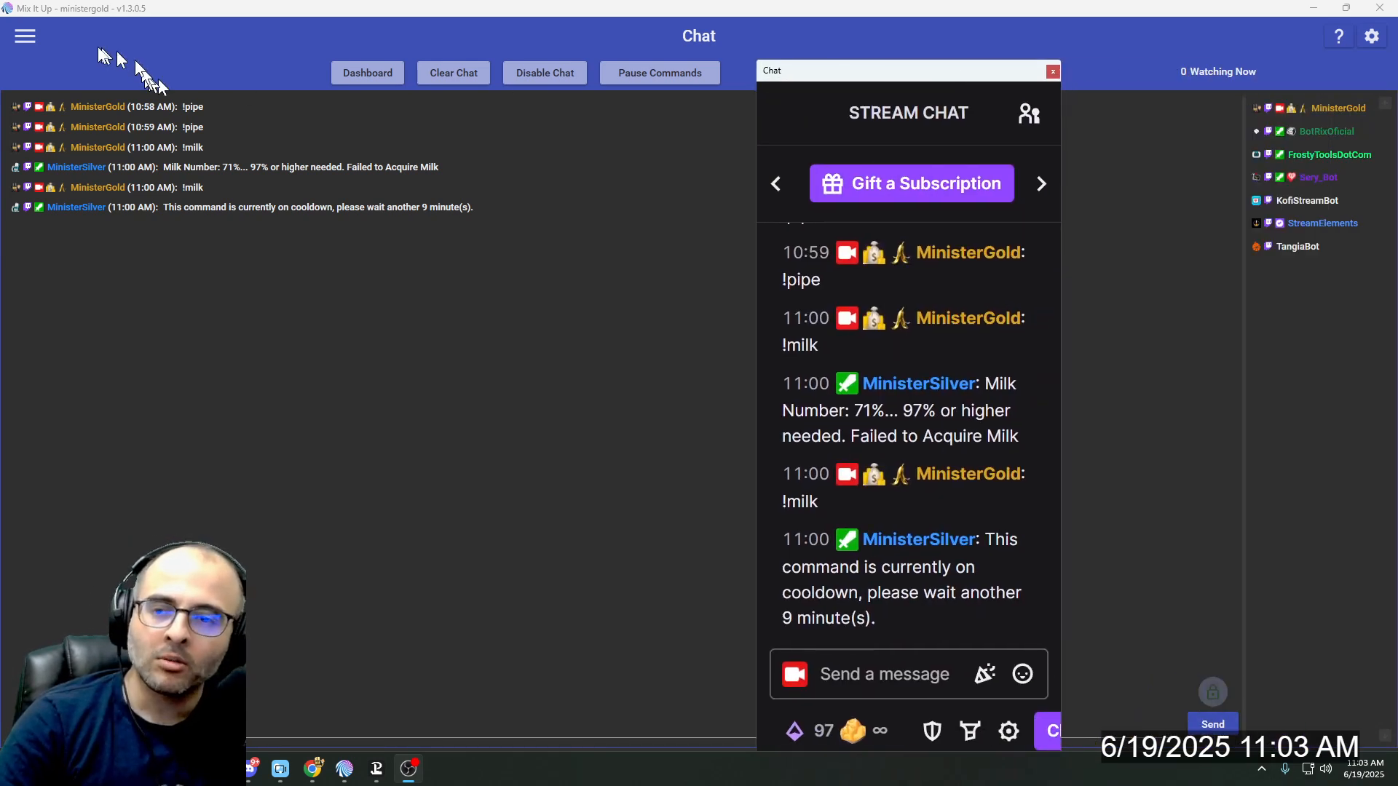
pyautogui.click(20, 36)
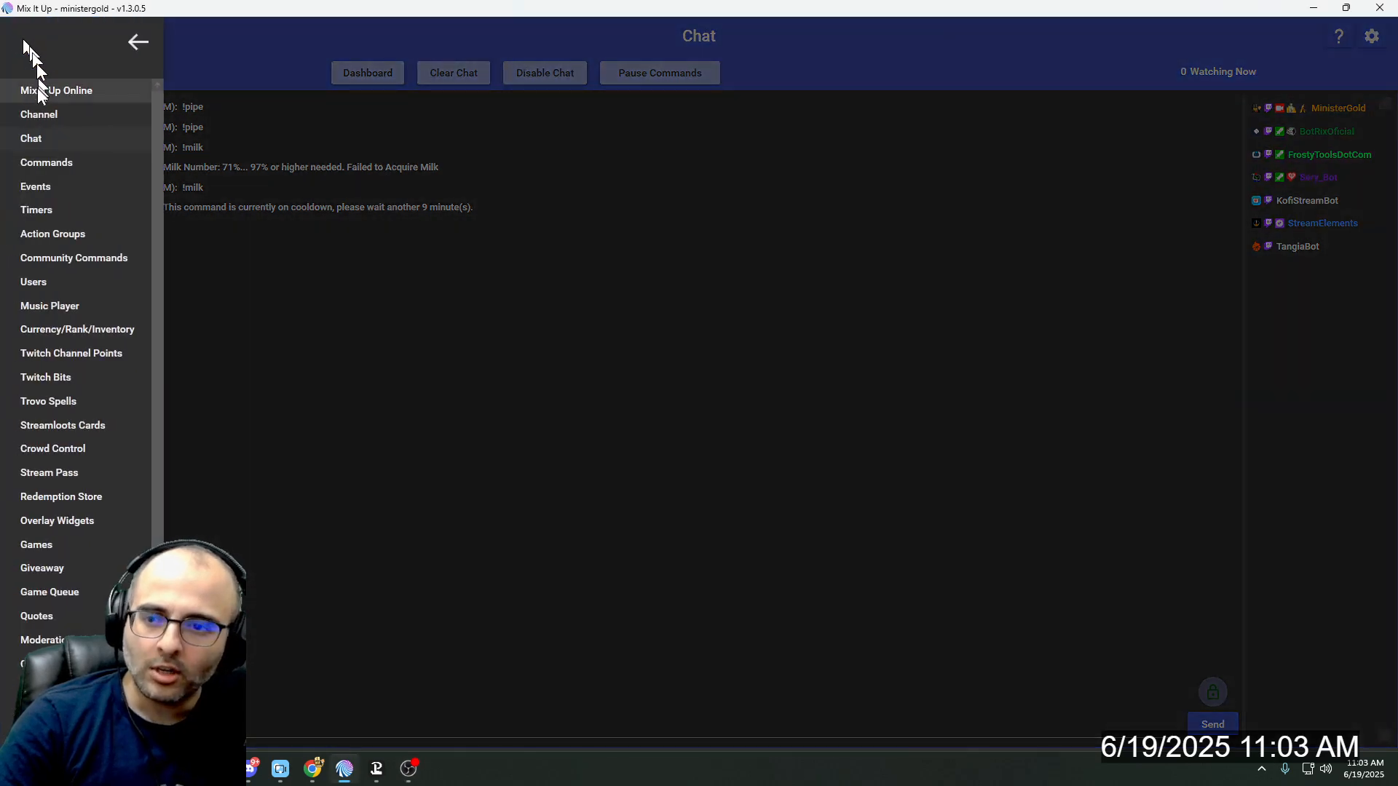
pyautogui.click(60, 160)
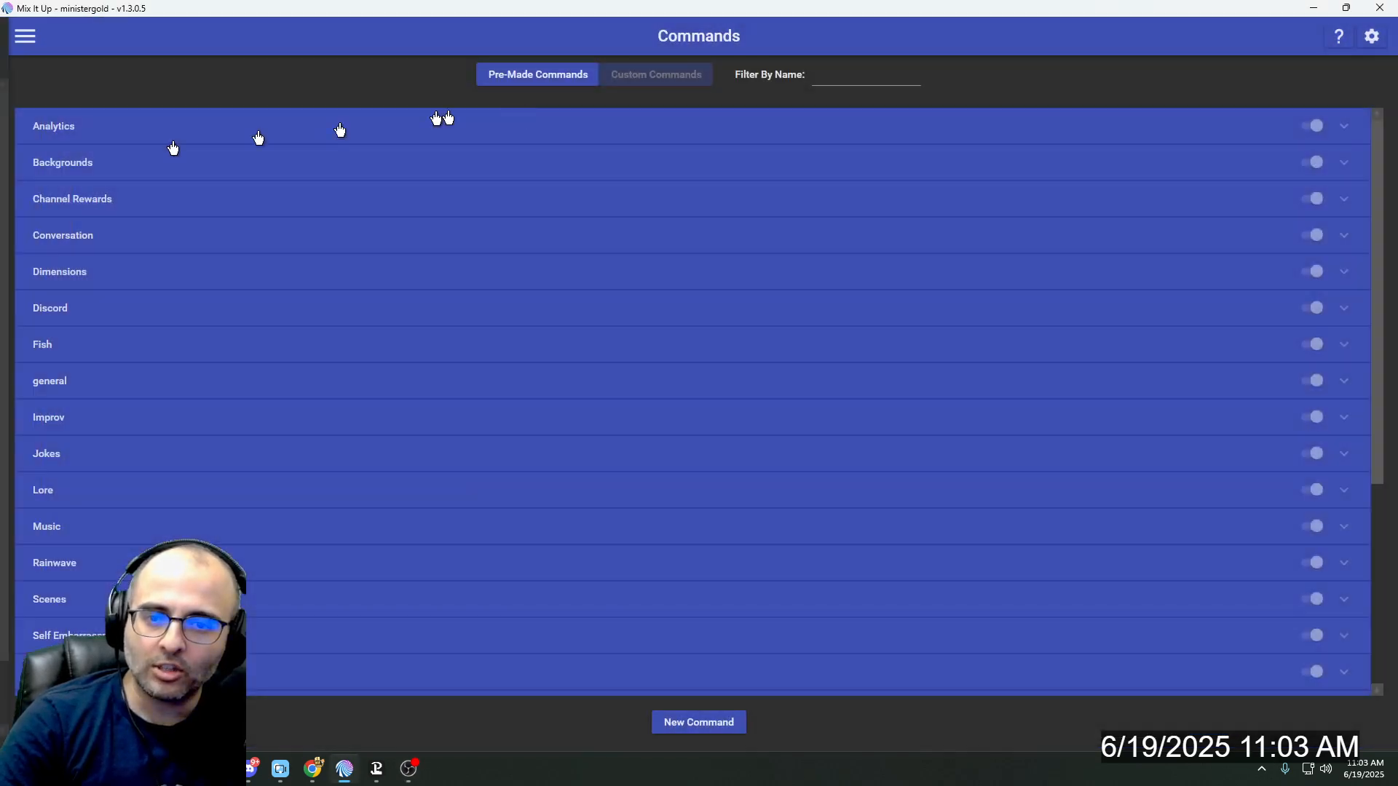
pyautogui.click(828, 67)
pyautogui.write('cookie')
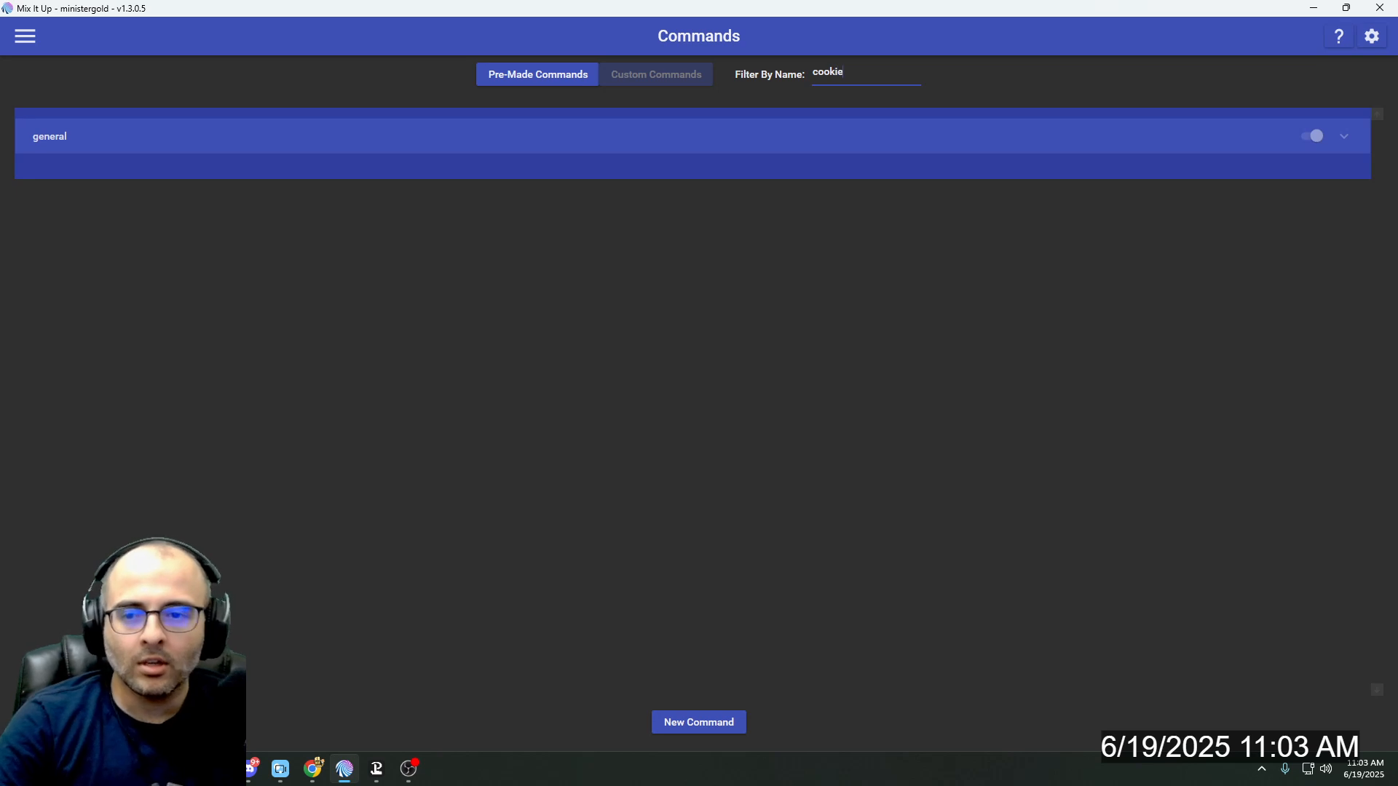
pyautogui.click(831, 164)
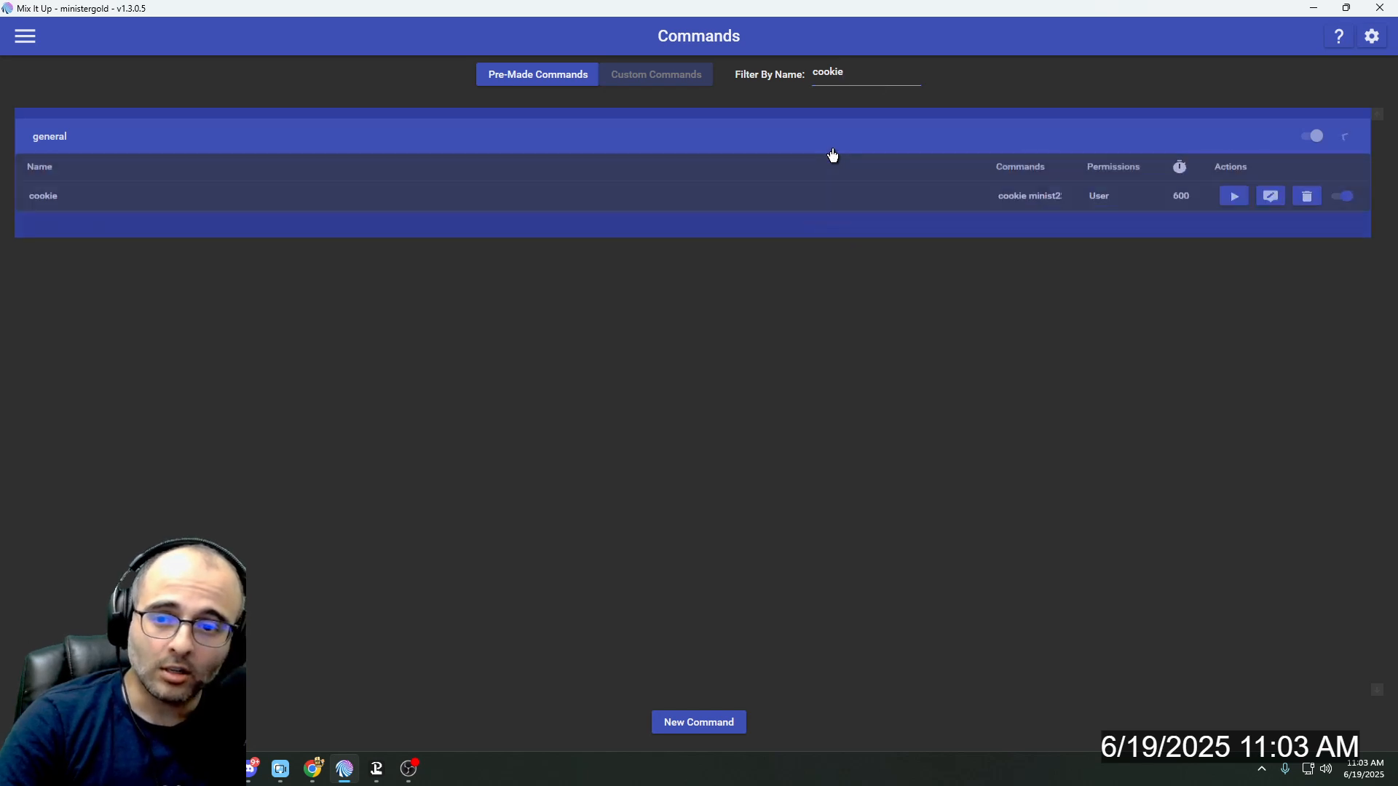
pyautogui.click(1270, 209)
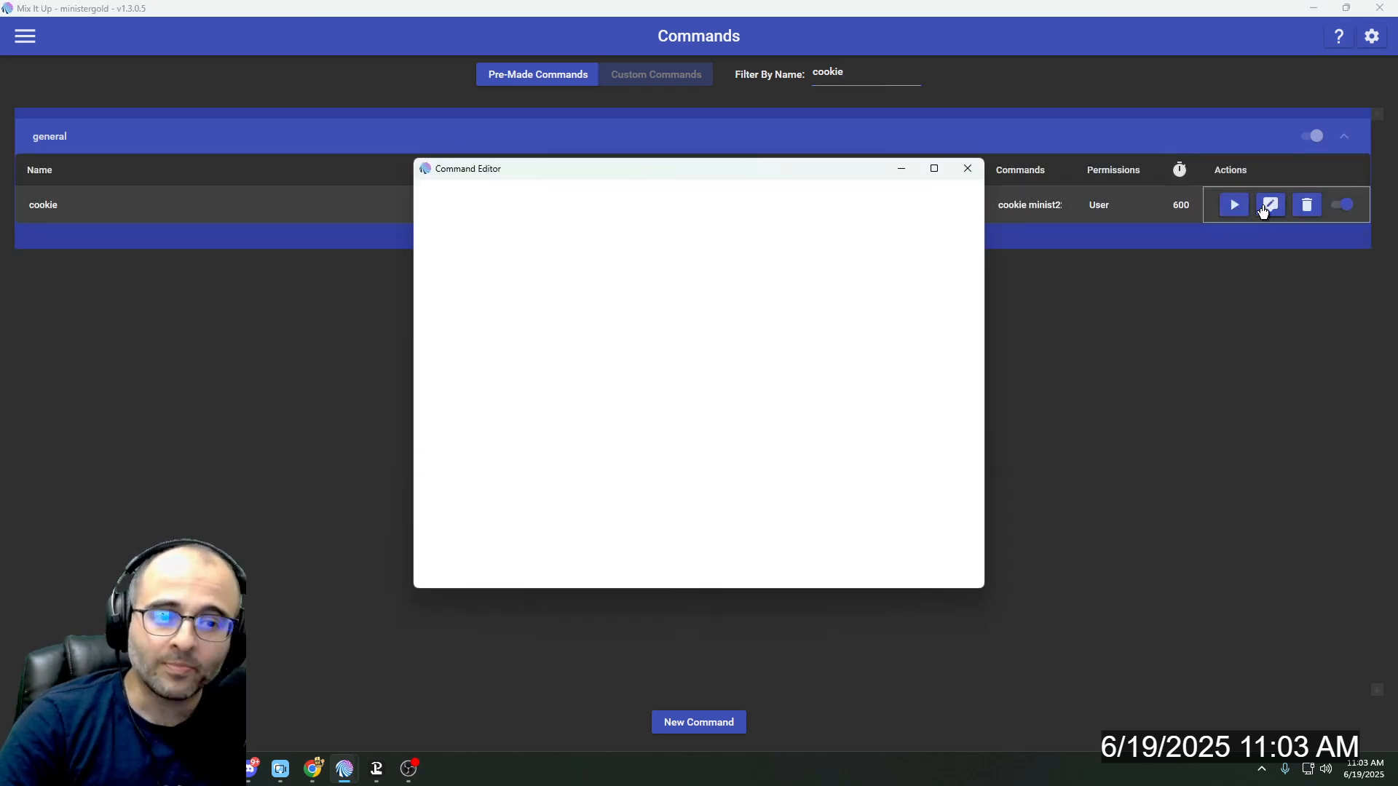
# - Set the cookie command's cooldown to 0 seconds and save the command
pyautogui.click(859, 245)
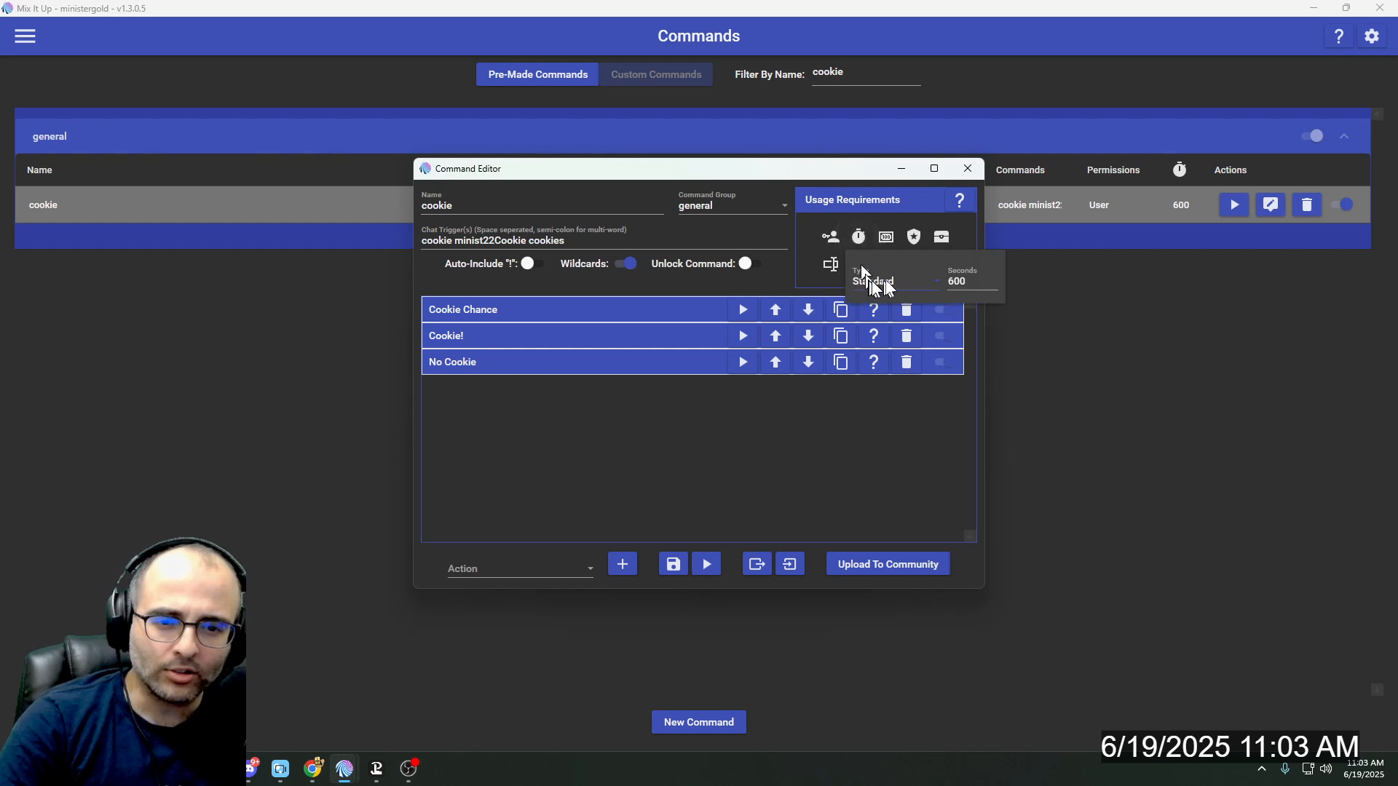
pyautogui.doubleClick(959, 281)
pyautogui.write('0')
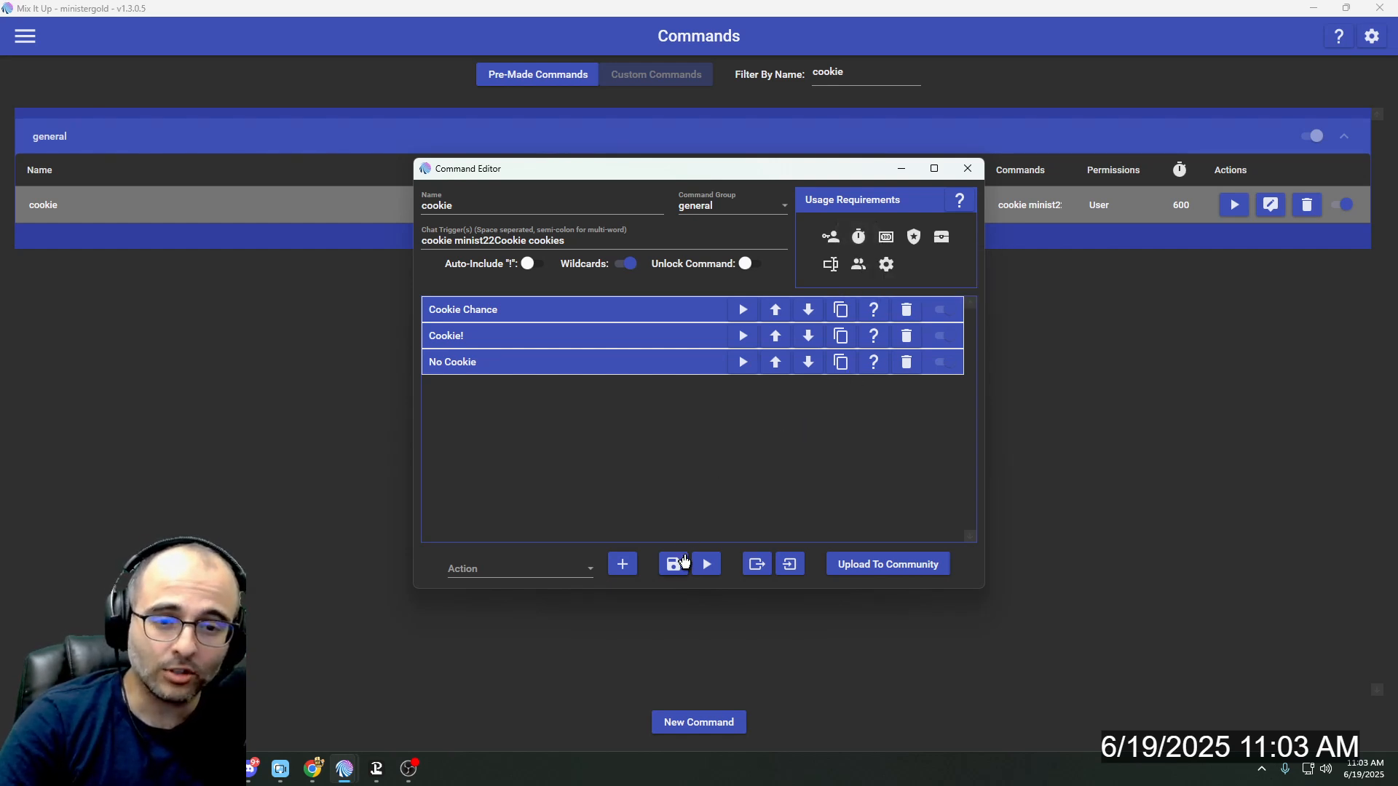
pyautogui.click(674, 565)
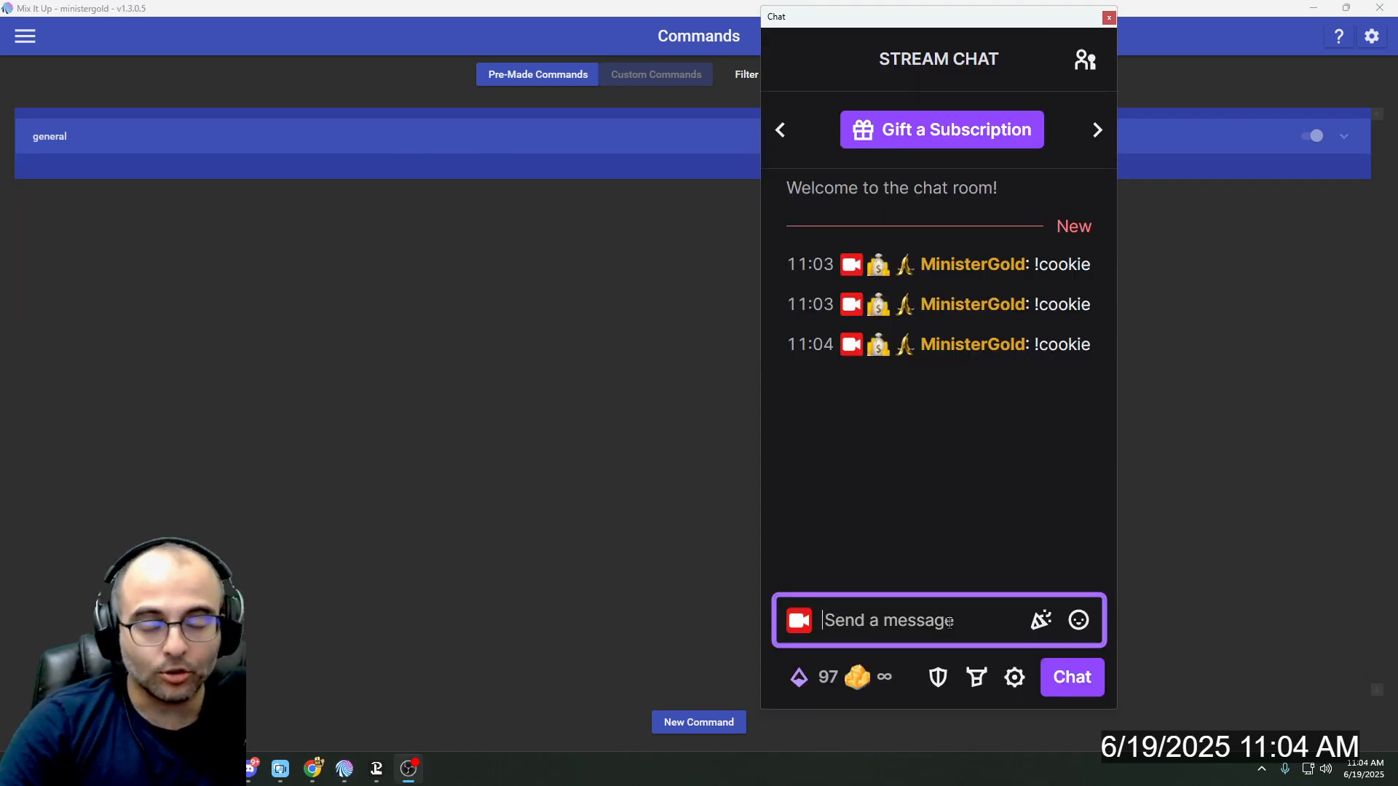
# - Test the wildcard trigger by sending "cookie" and "do you have a cookie?" in the stream chat
pyautogui.write('cookie')
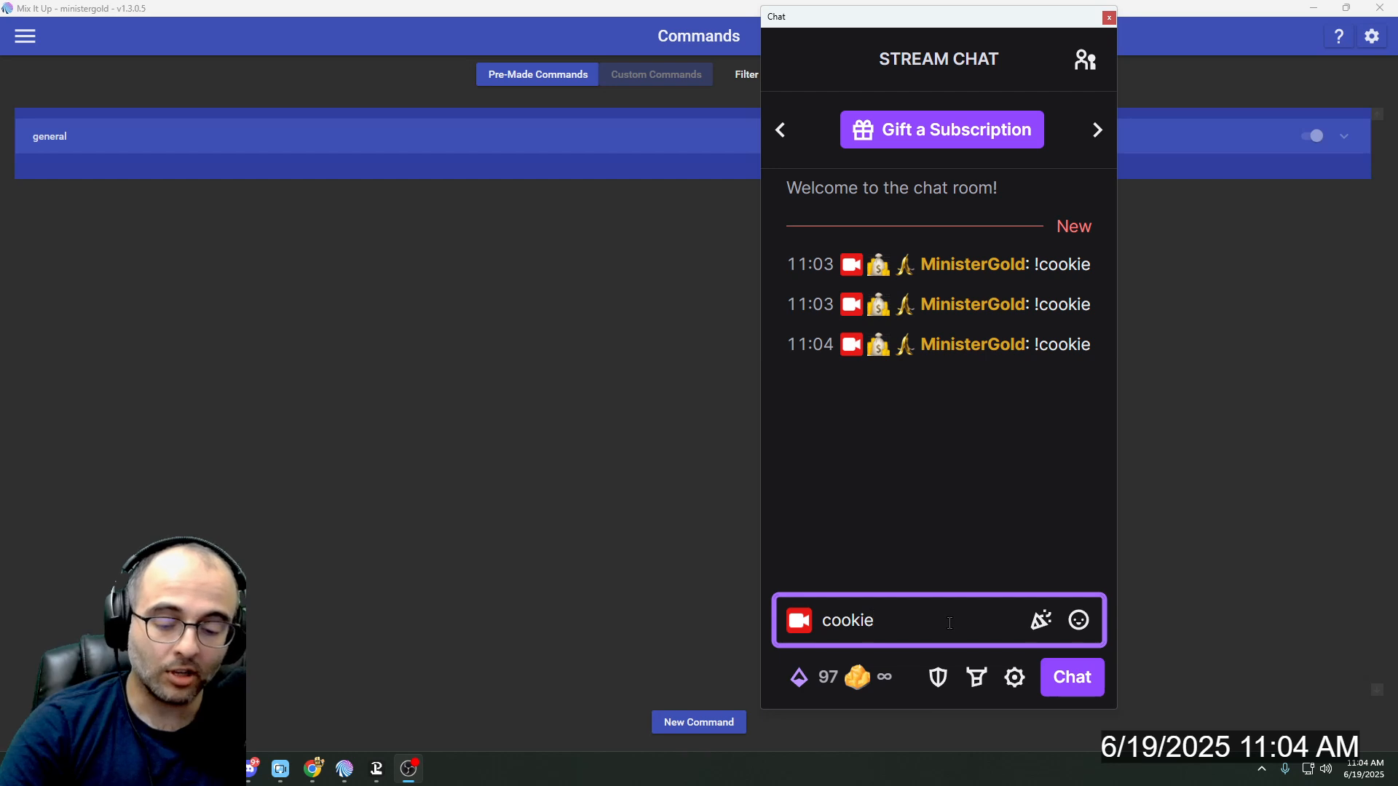
pyautogui.press('Return')
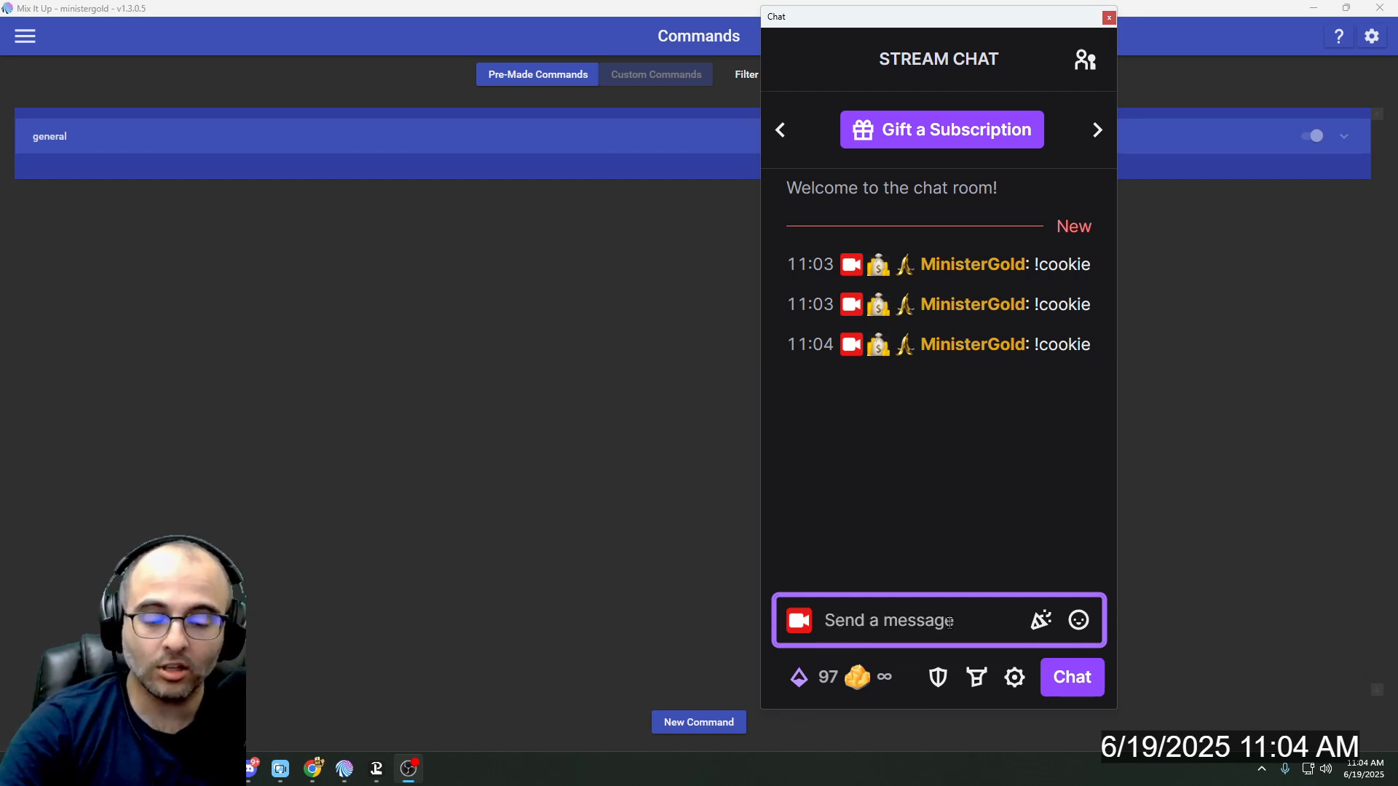
pyautogui.write('do you have a cookie')
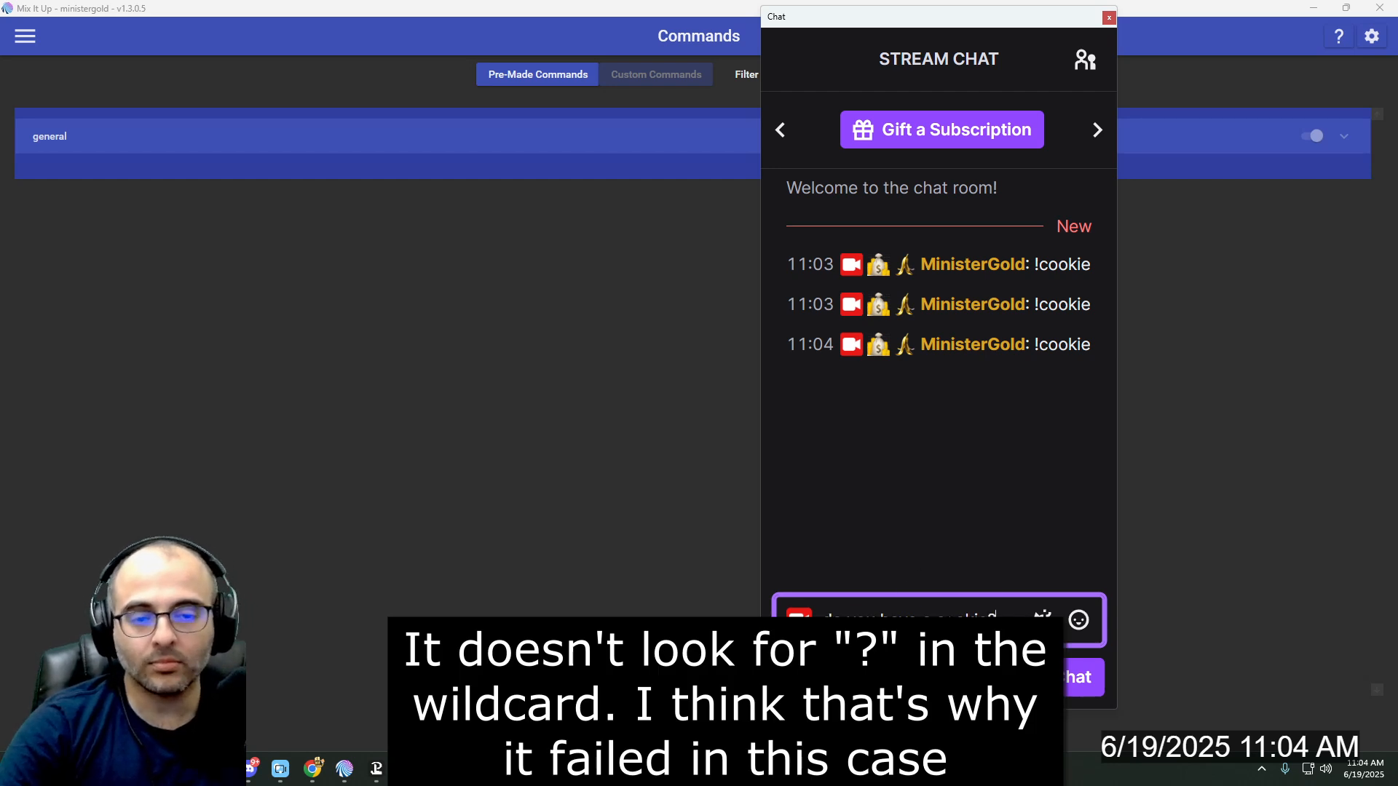
pyautogui.write('?')
pyautogui.press('Return')
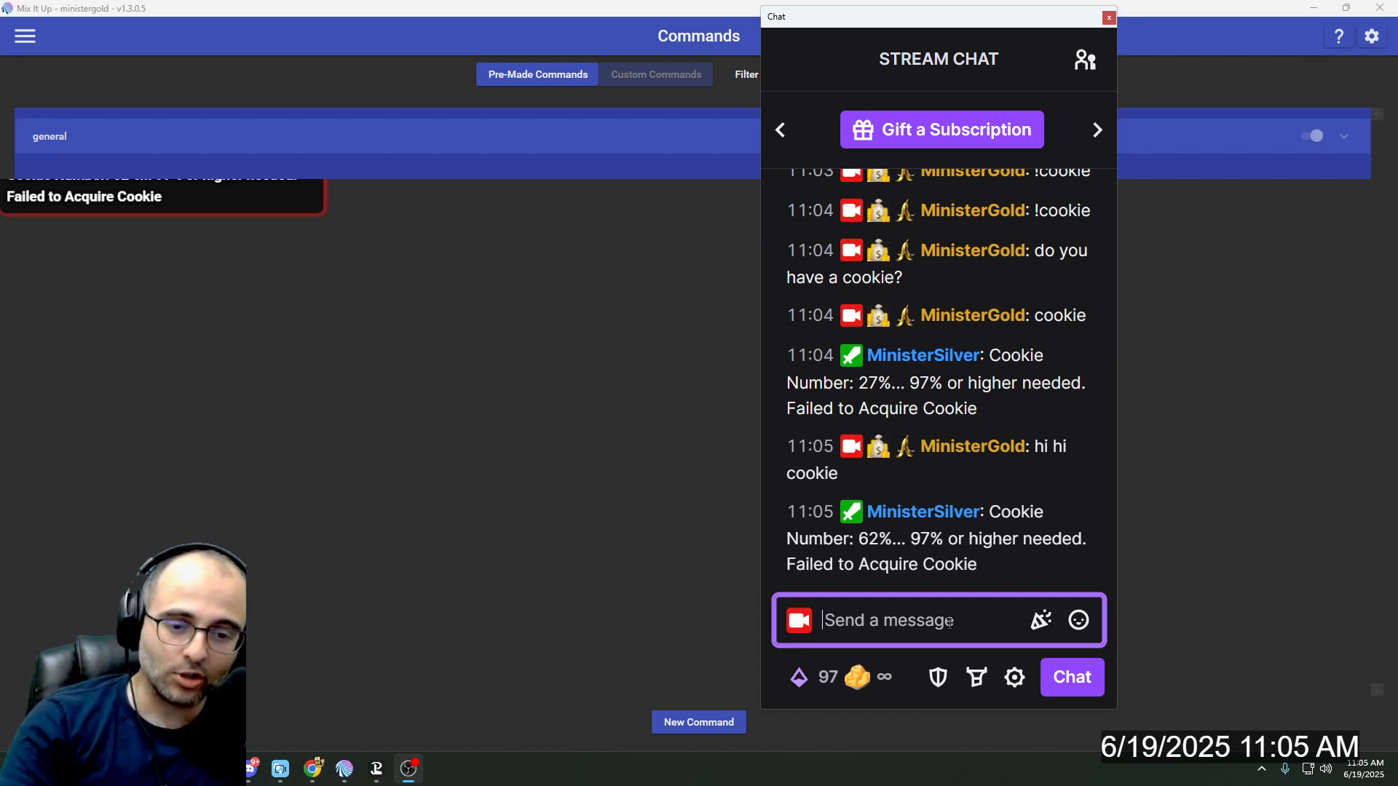
# - Resend the "hi hi cookie" message repeatedly in the stream chat to test the cookie odds
pyautogui.press('Up')
pyautogui.press('Return')
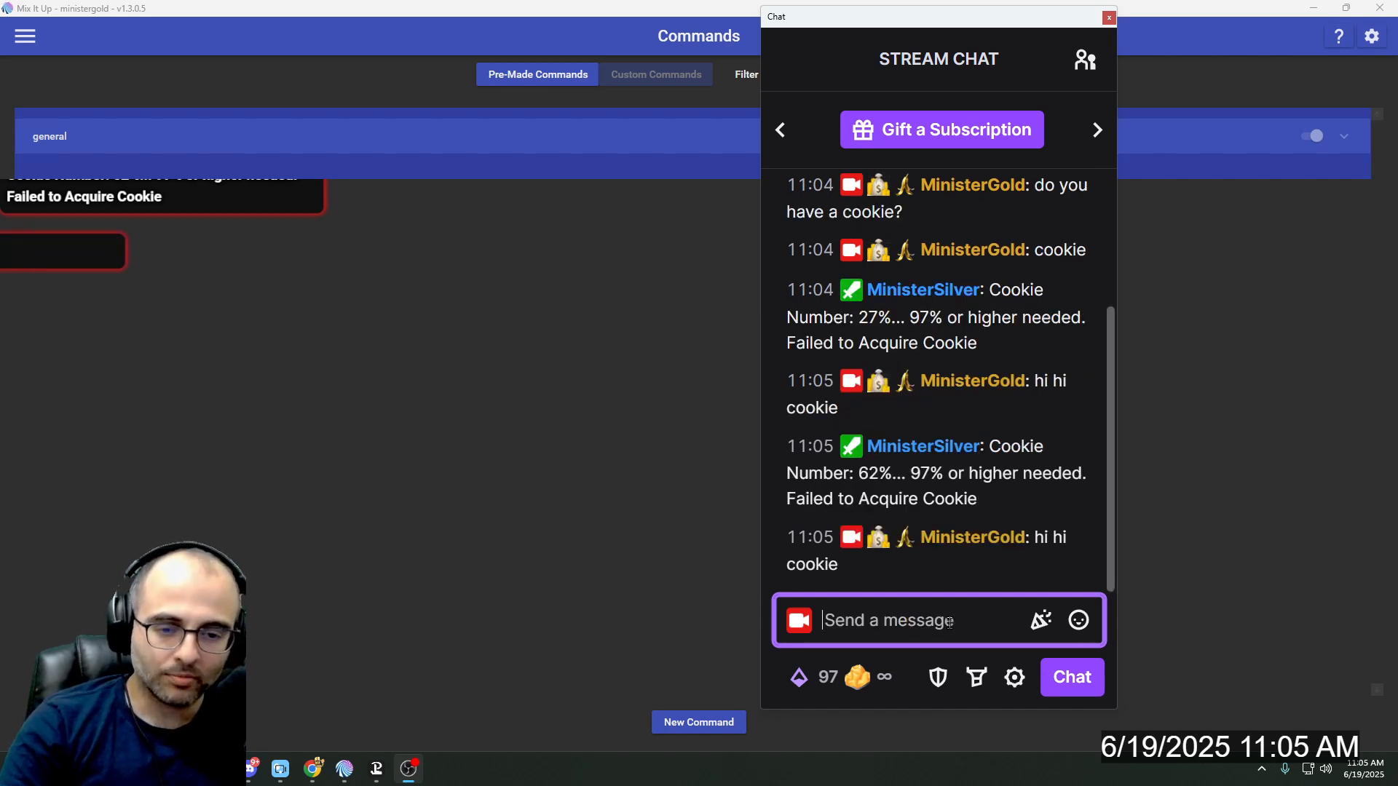
pyautogui.press('Up')
pyautogui.press('Return')
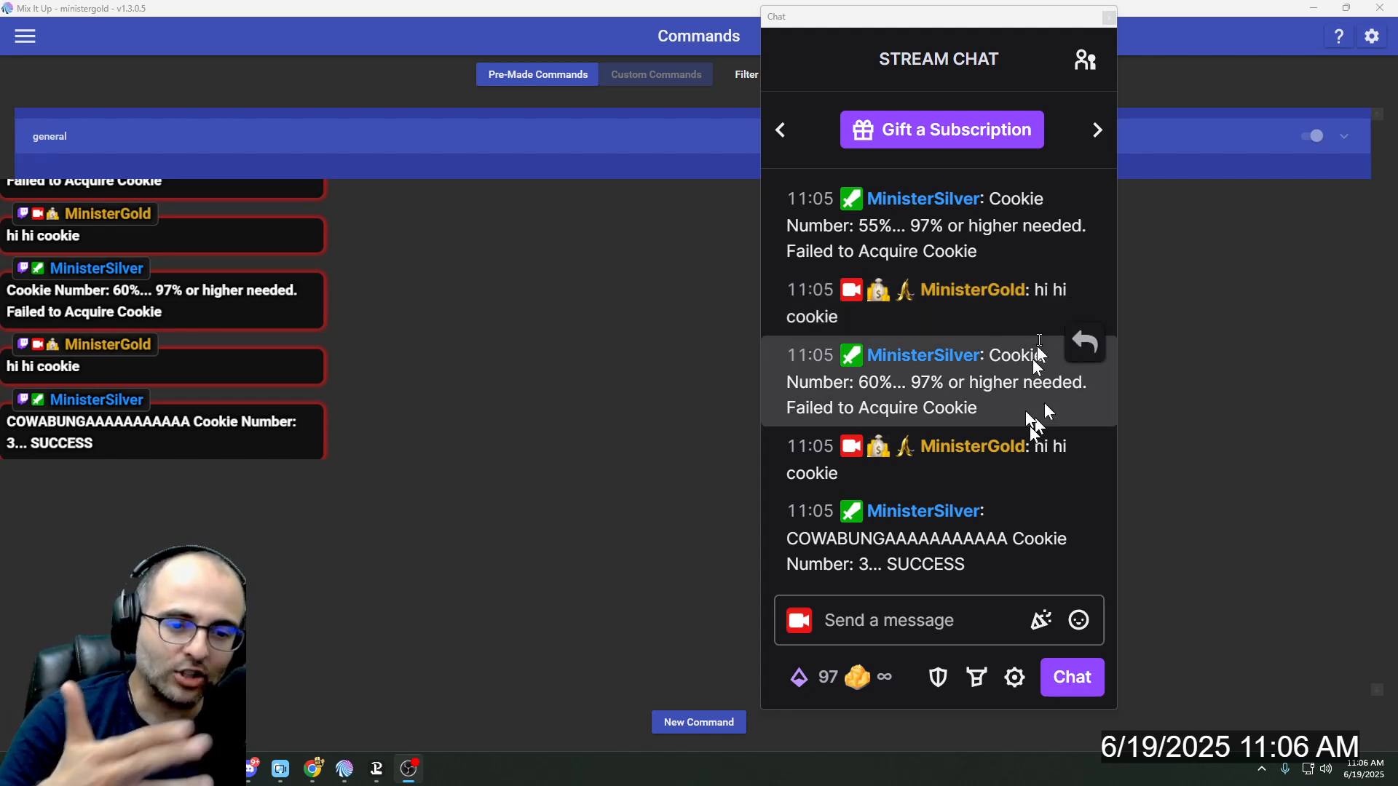
pyautogui.moveTo(914, 386); pyautogui.dragTo(954, 404)
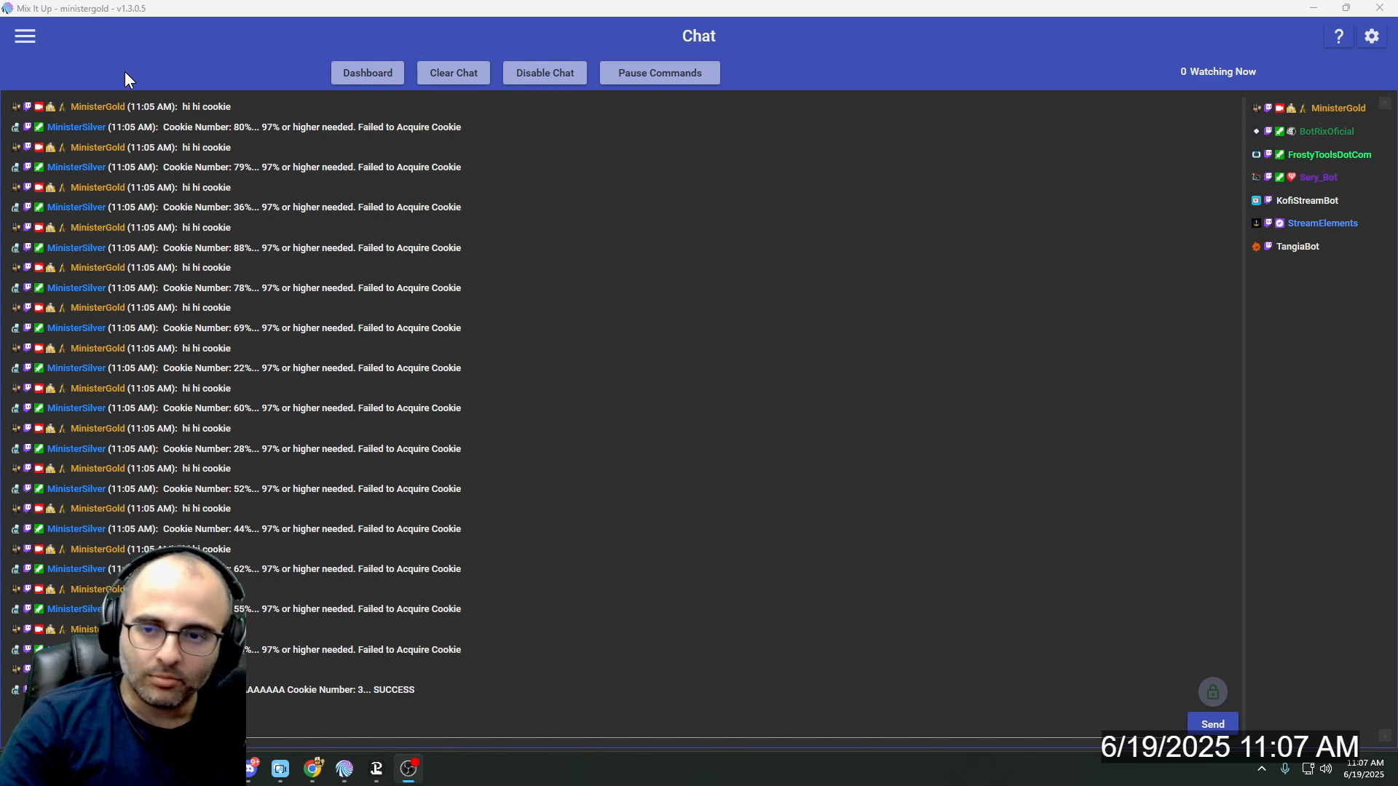
# - Return to the commands list, filter it by "cookie", and reopen the cookie command for editing
pyautogui.click(26, 42)
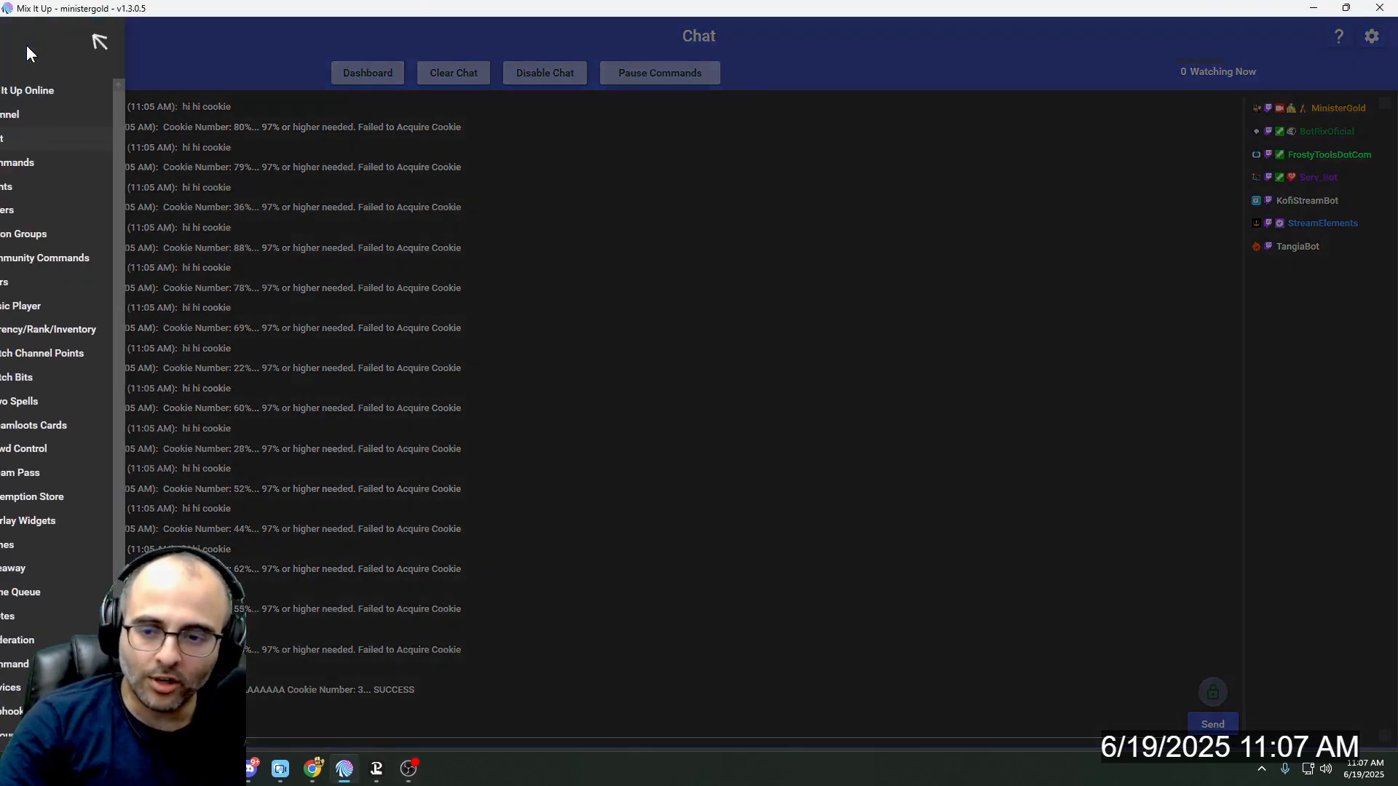
pyautogui.click(36, 712)
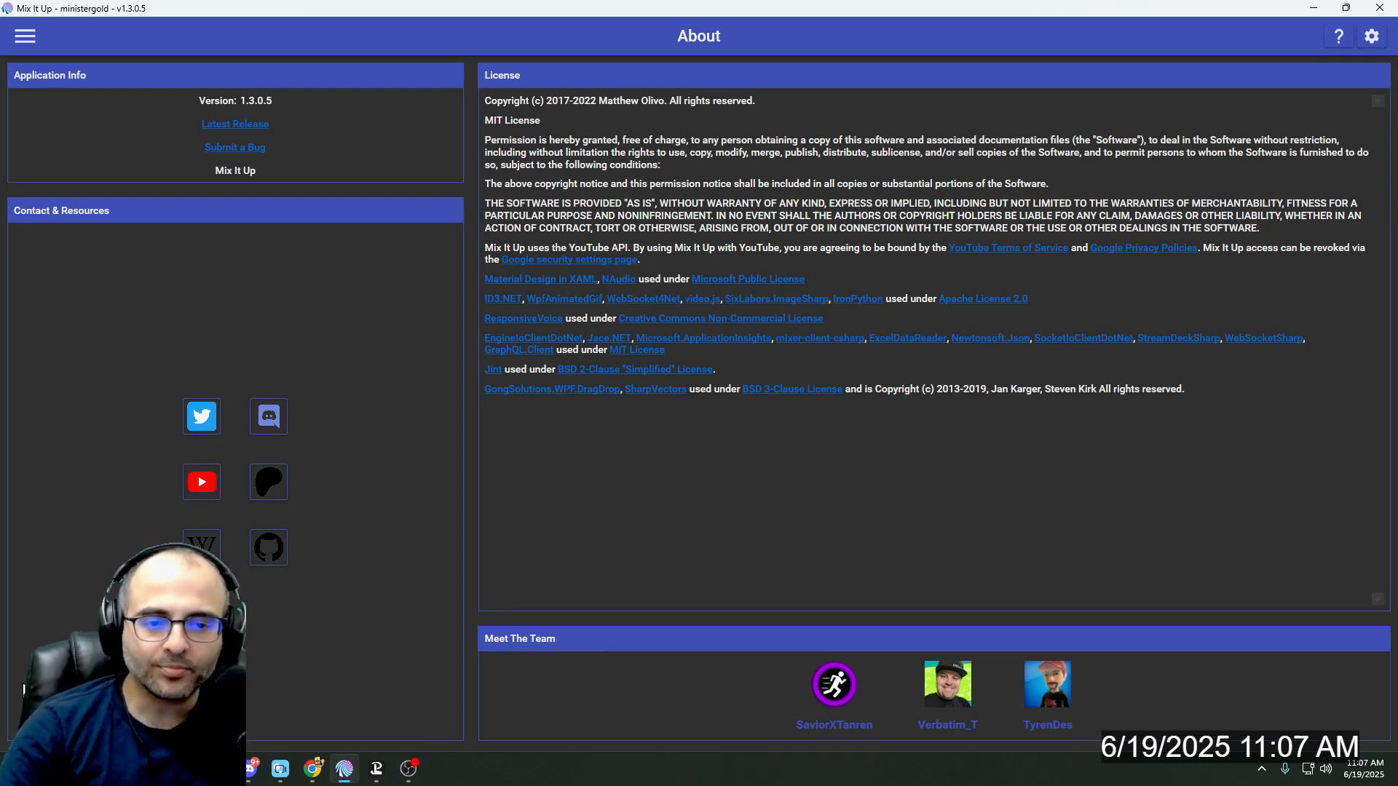
pyautogui.click(32, 41)
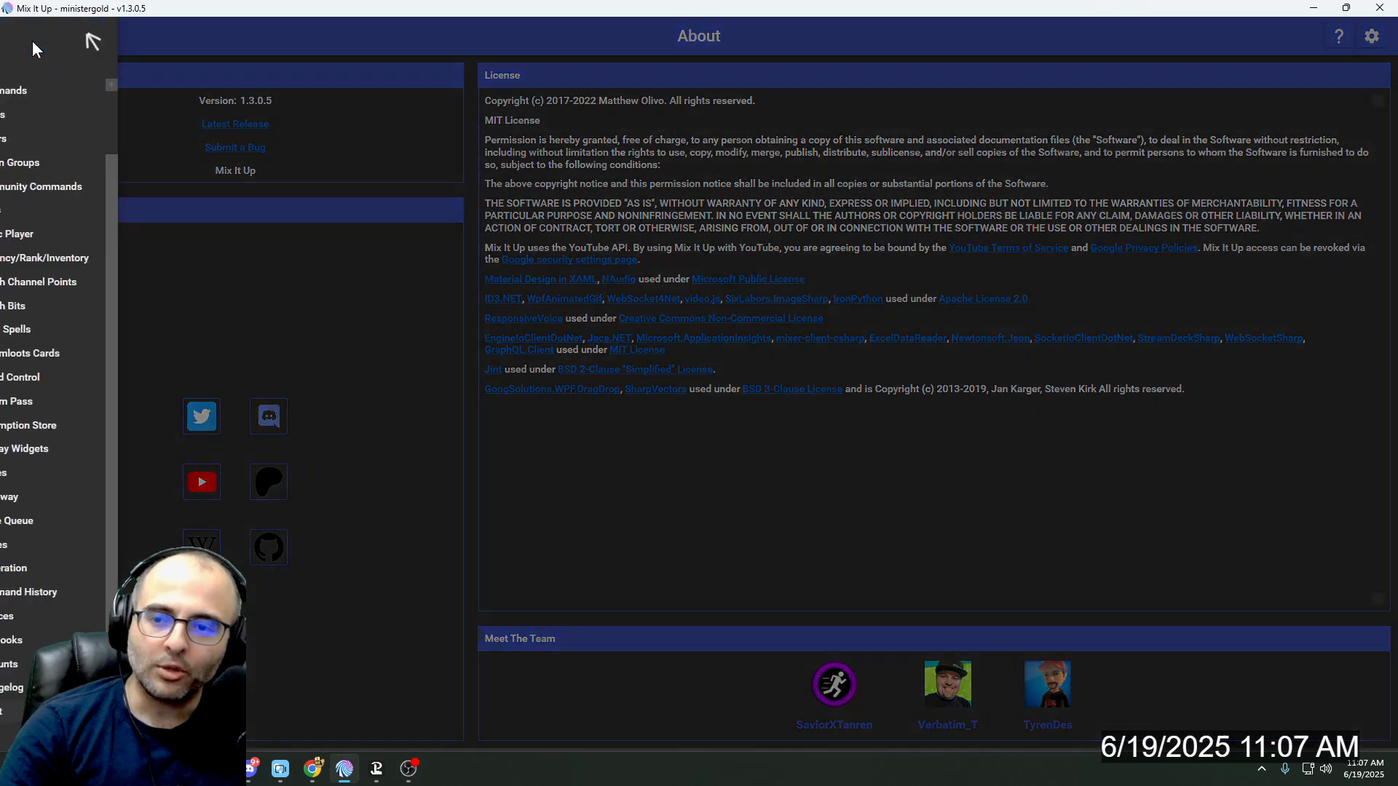
pyautogui.click(62, 88)
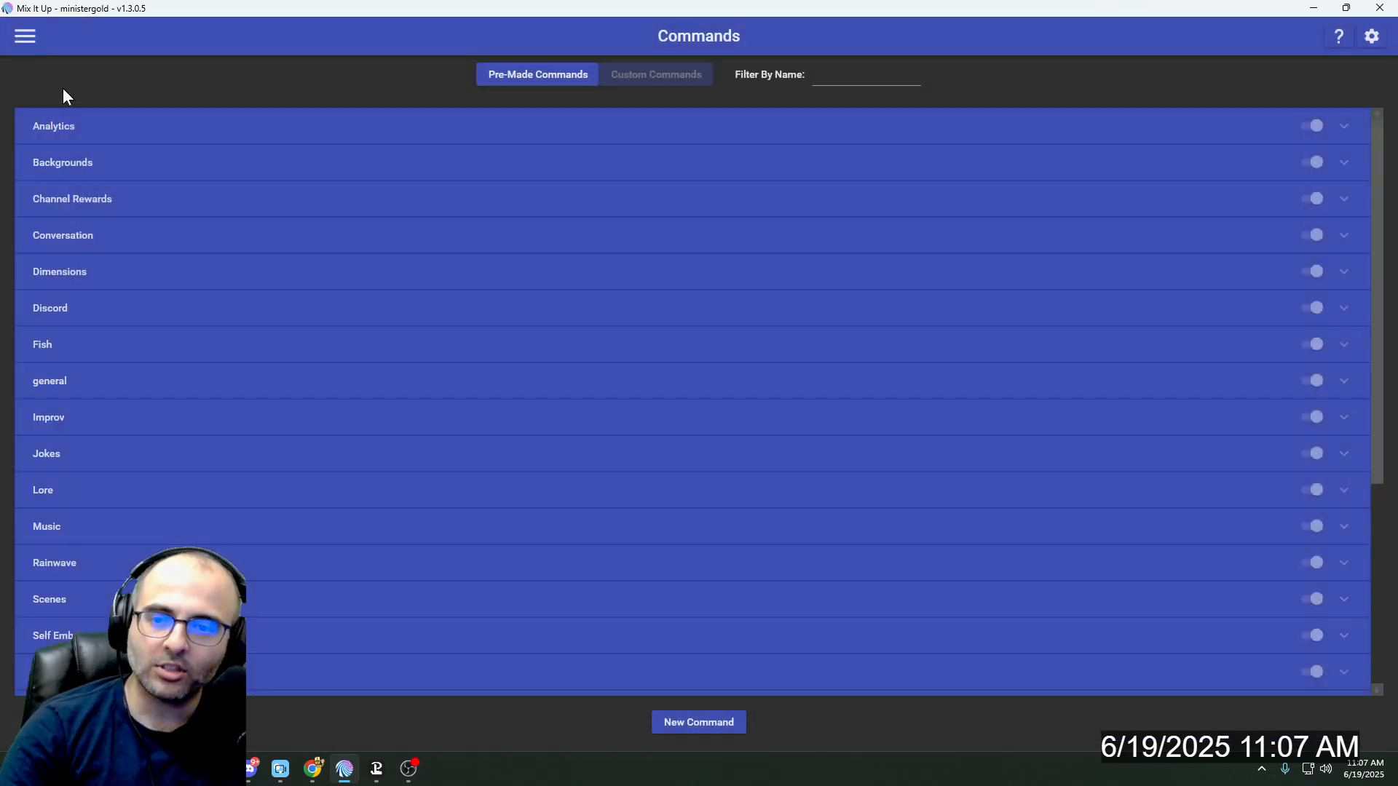
pyautogui.click(843, 69)
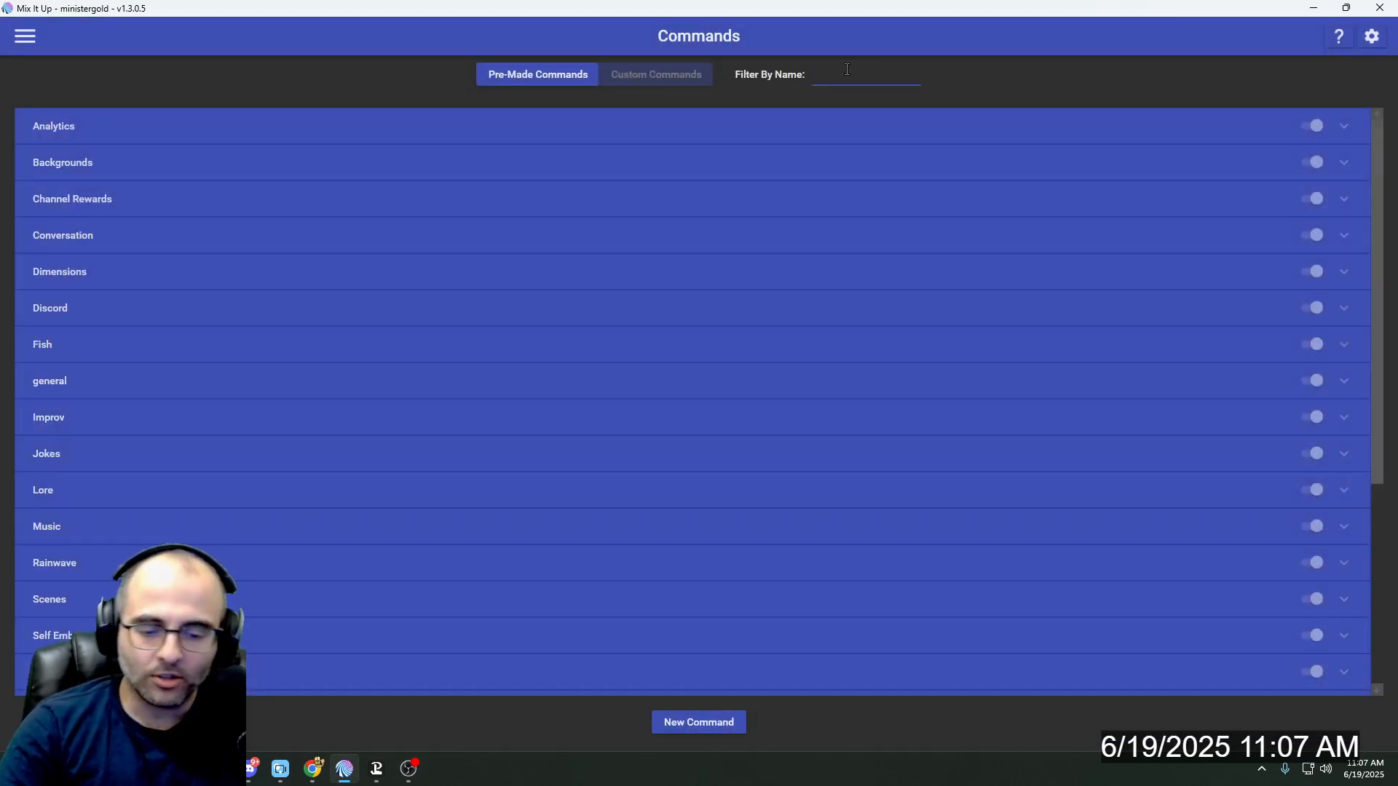
pyautogui.write('cookie')
pyautogui.click(842, 137)
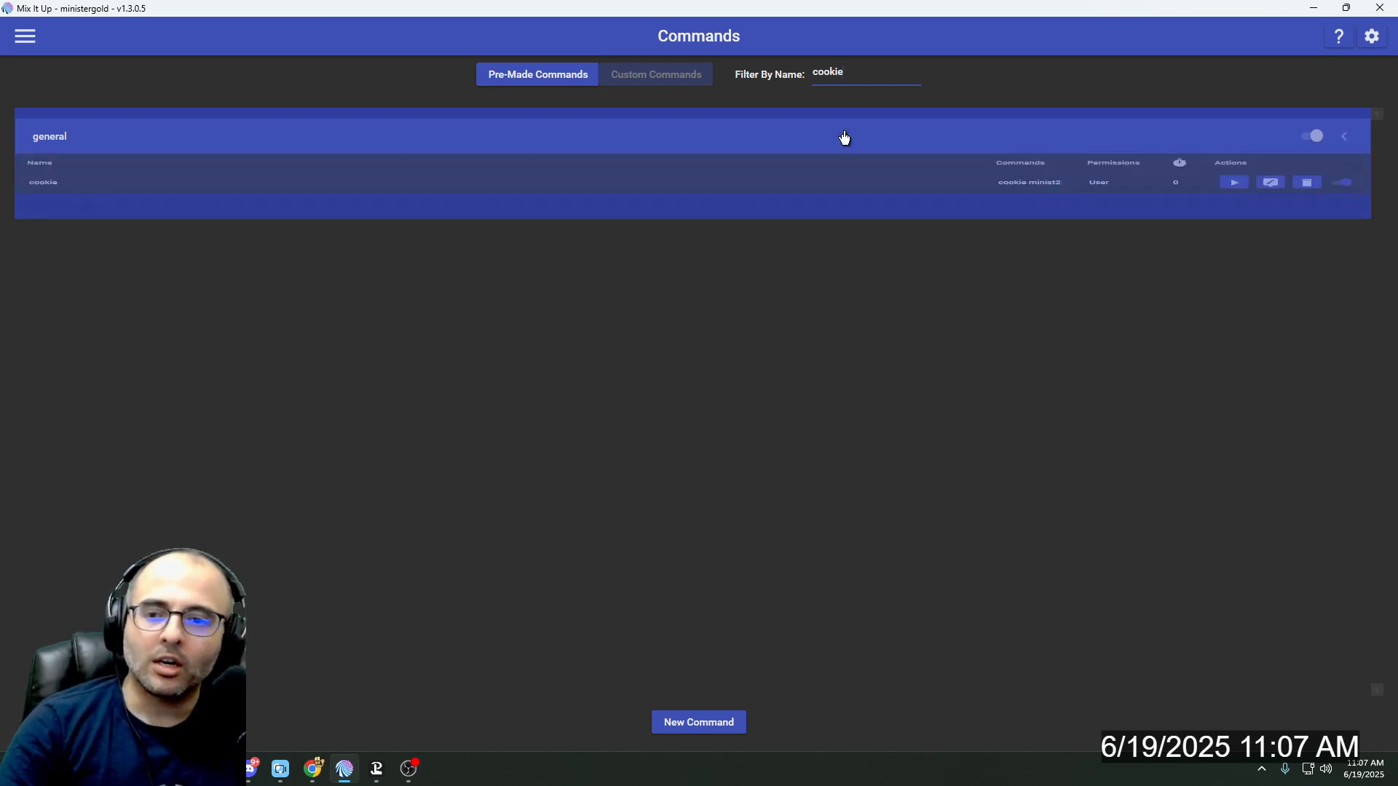
pyautogui.click(1270, 205)
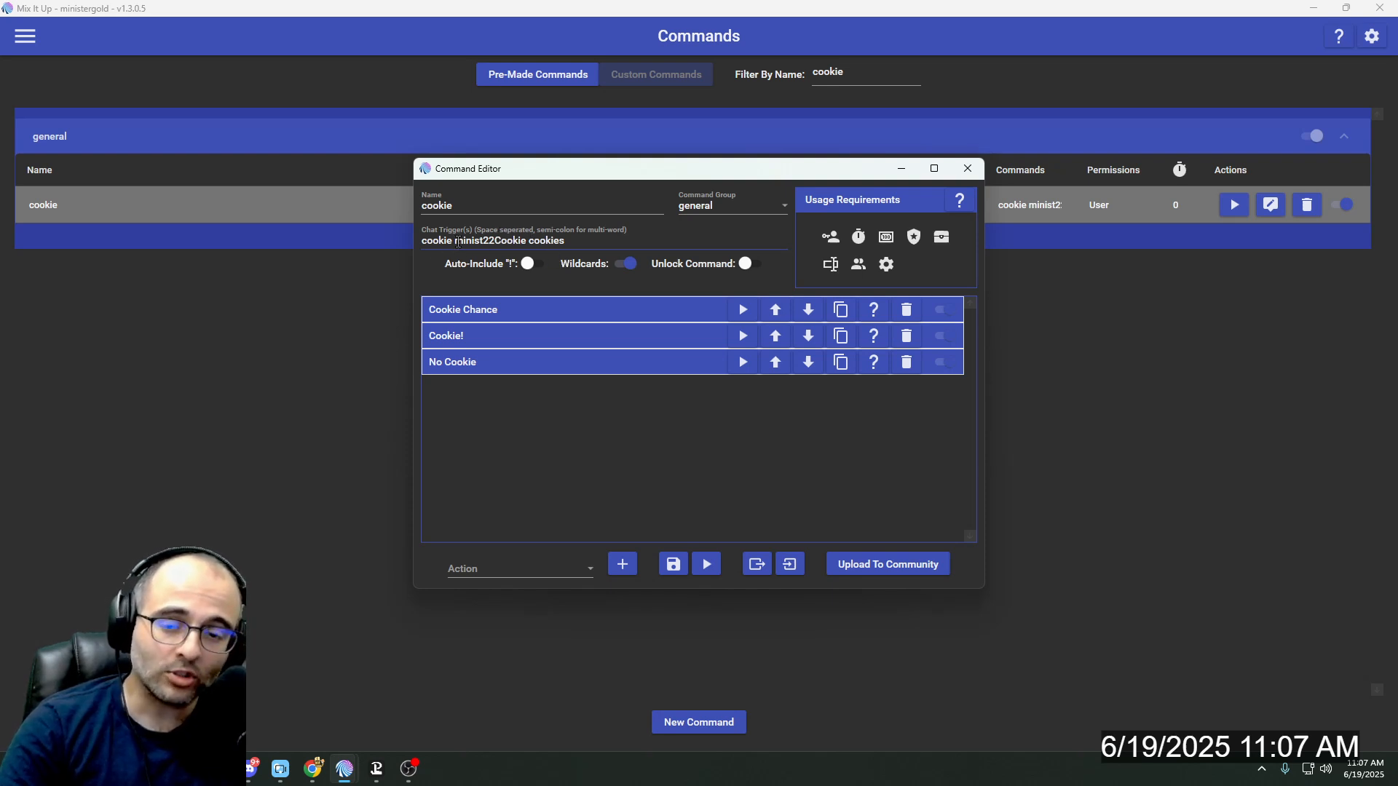
# - Set the cookie command's cooldown to 600 seconds and view its user role requirement
pyautogui.click(862, 244)
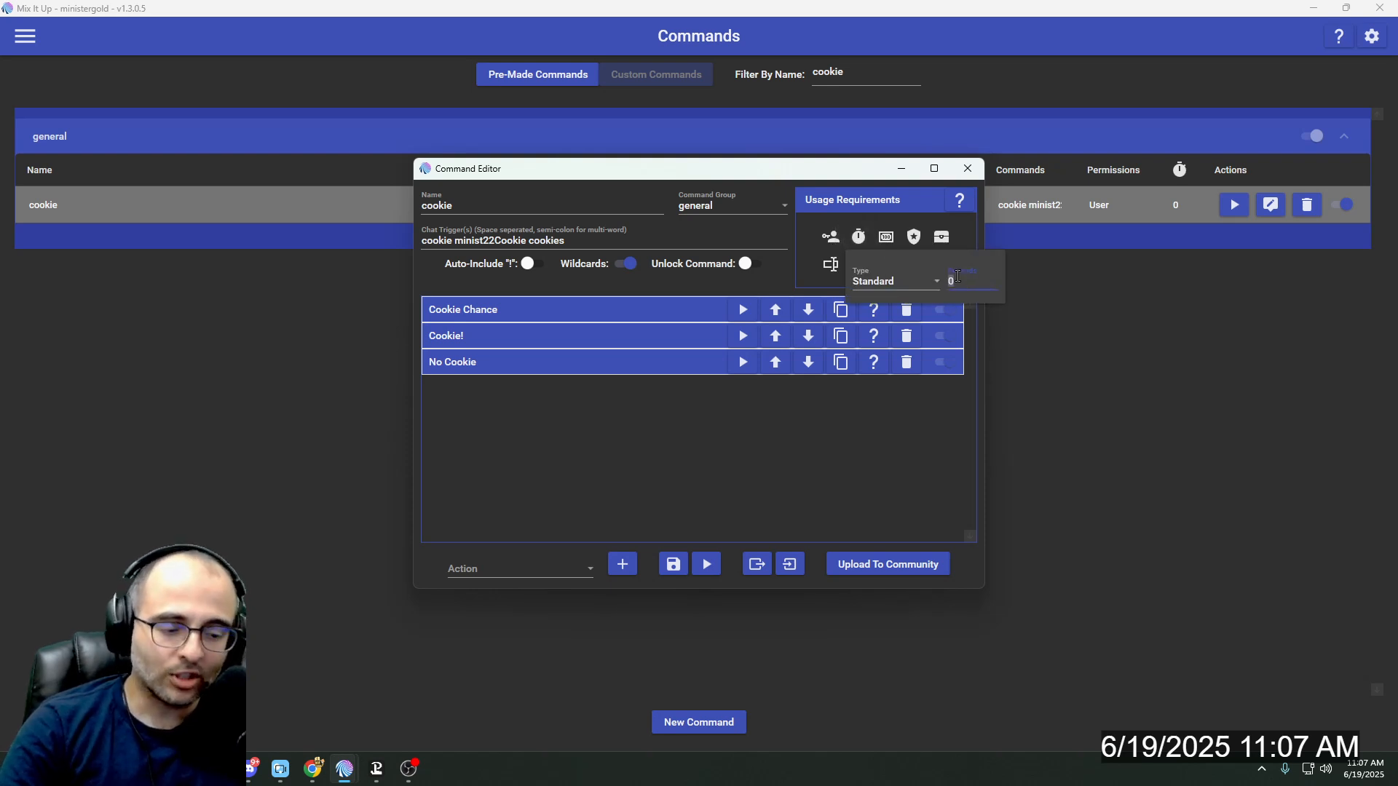
pyautogui.press('BackSpace')
pyautogui.write('600')
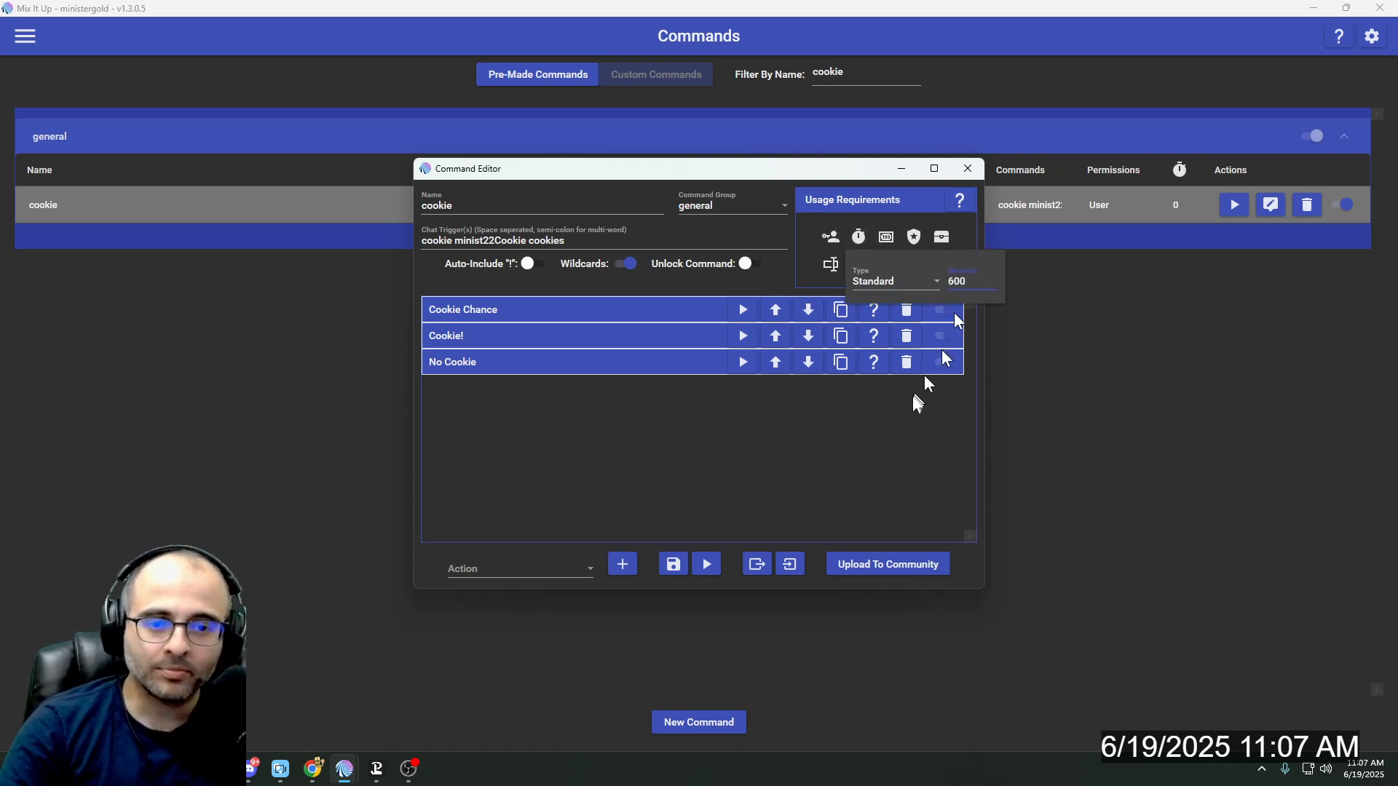
pyautogui.click(895, 416)
pyautogui.click(830, 237)
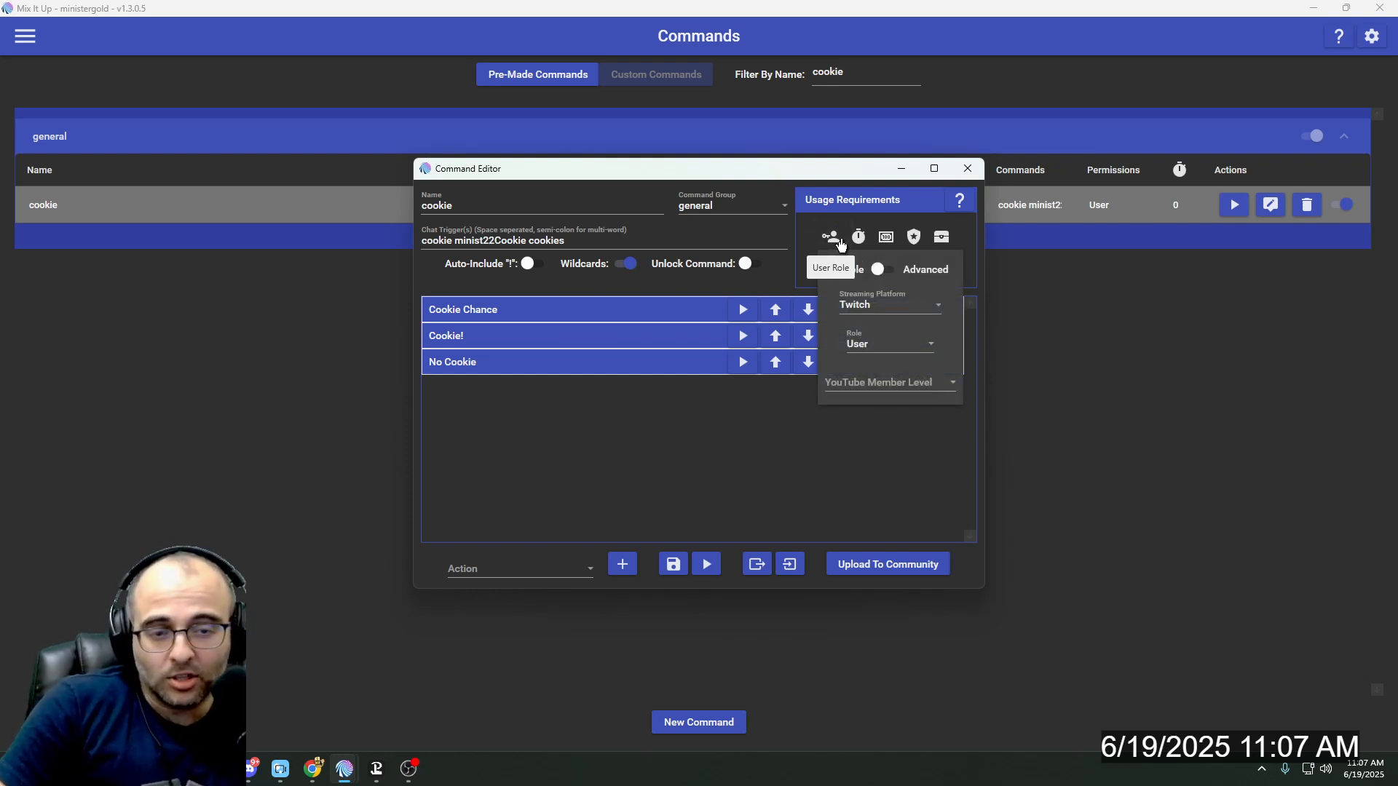
pyautogui.click(670, 447)
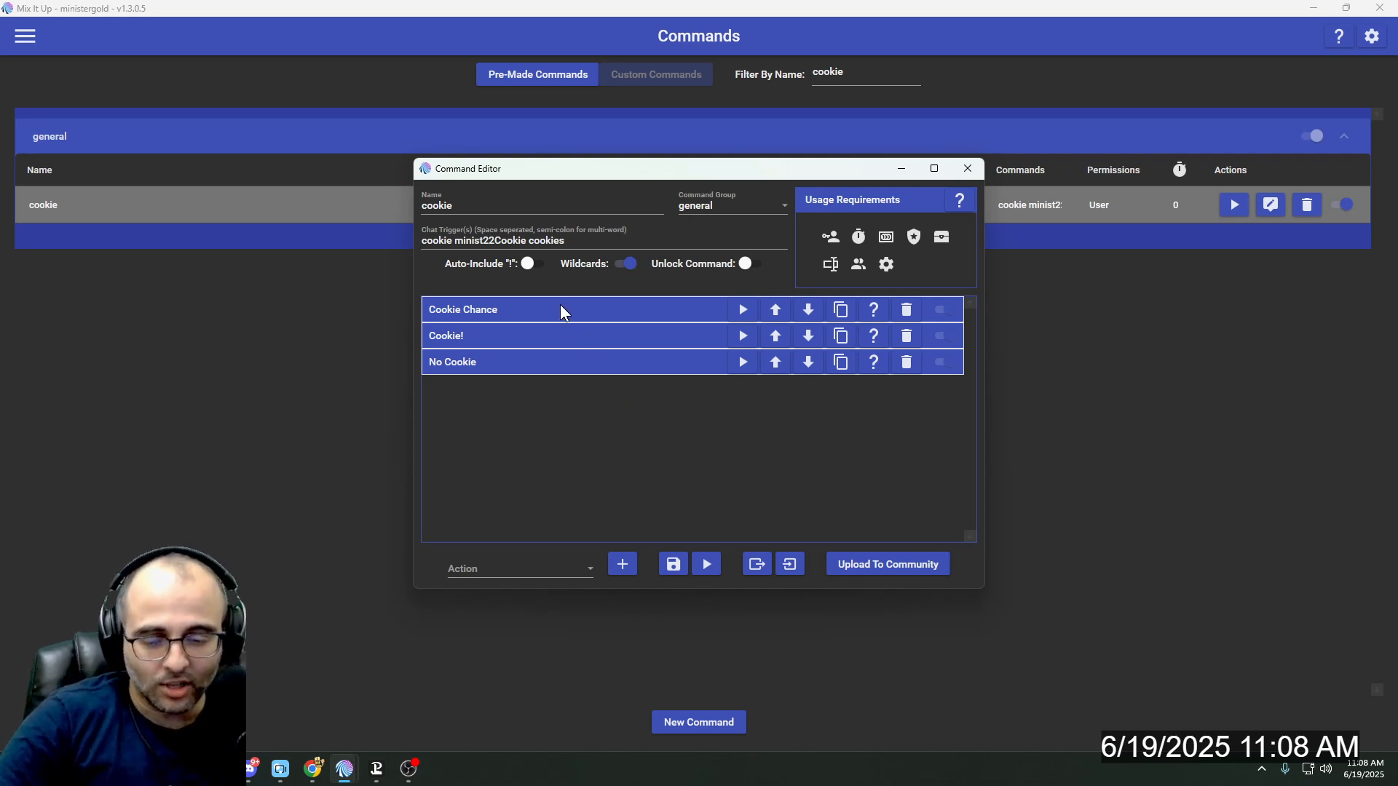
# - Choose Special Identifier as the new action type and expand the existing Cookie Chance action
pyautogui.click(521, 566)
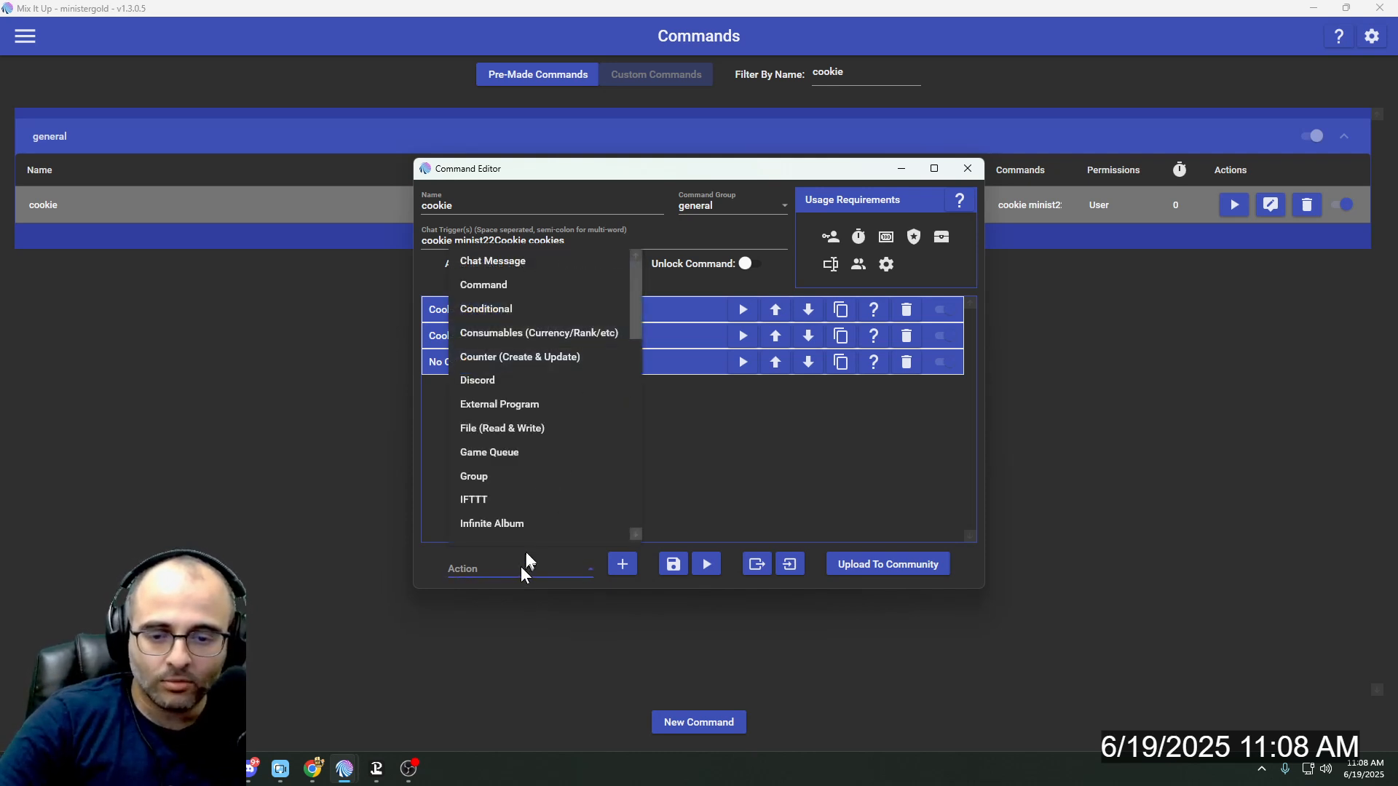
pyautogui.scroll(-5, 528, 536)
pyautogui.scroll(1, 510, 349)
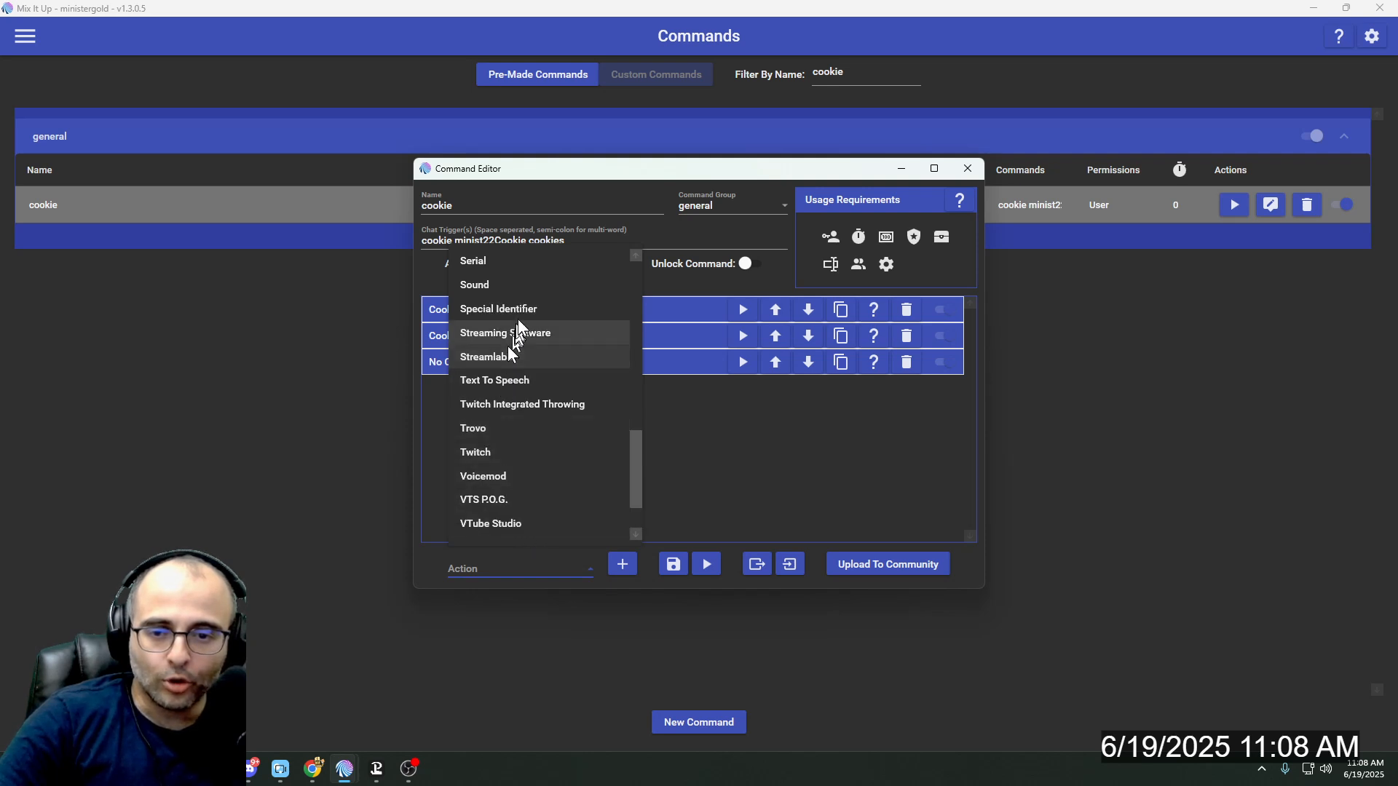
pyautogui.click(519, 315)
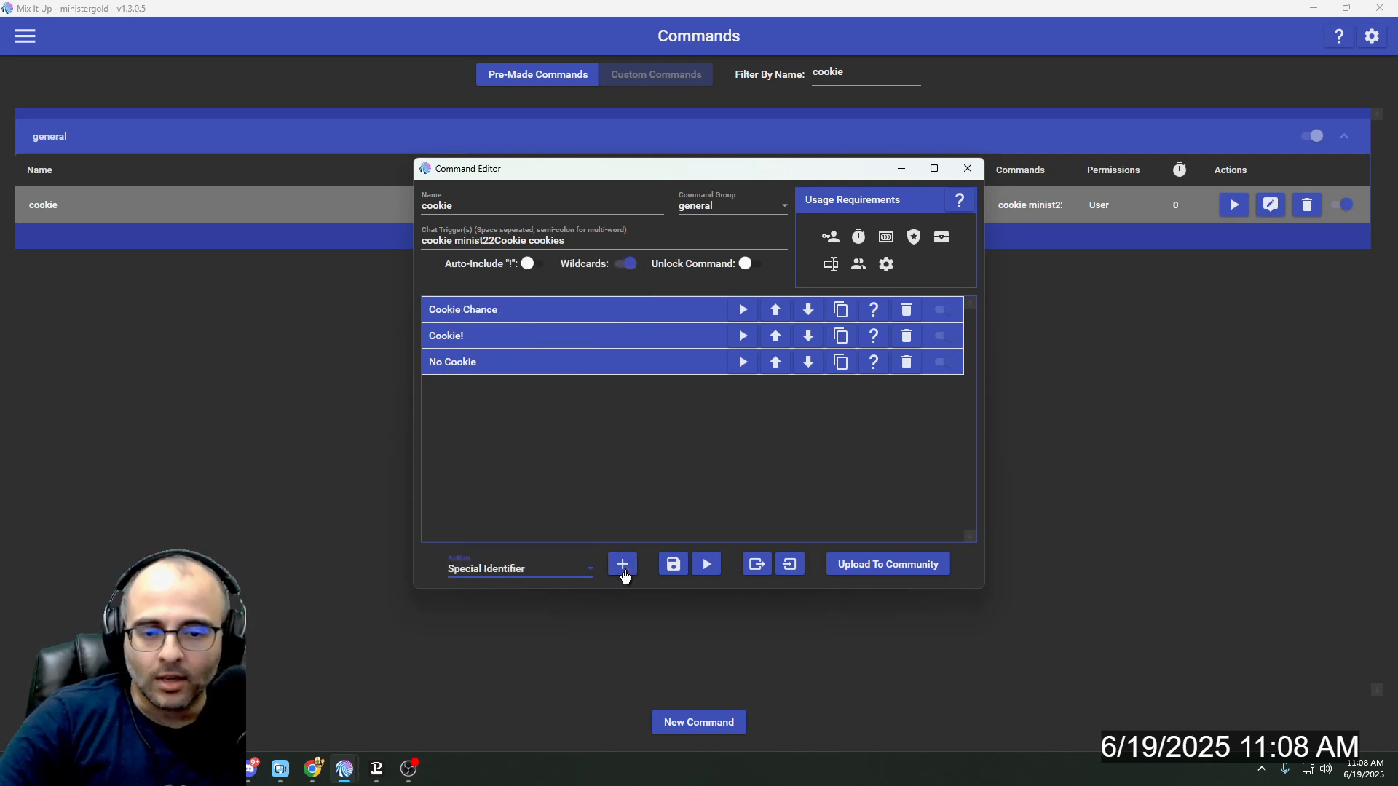
pyautogui.click(529, 311)
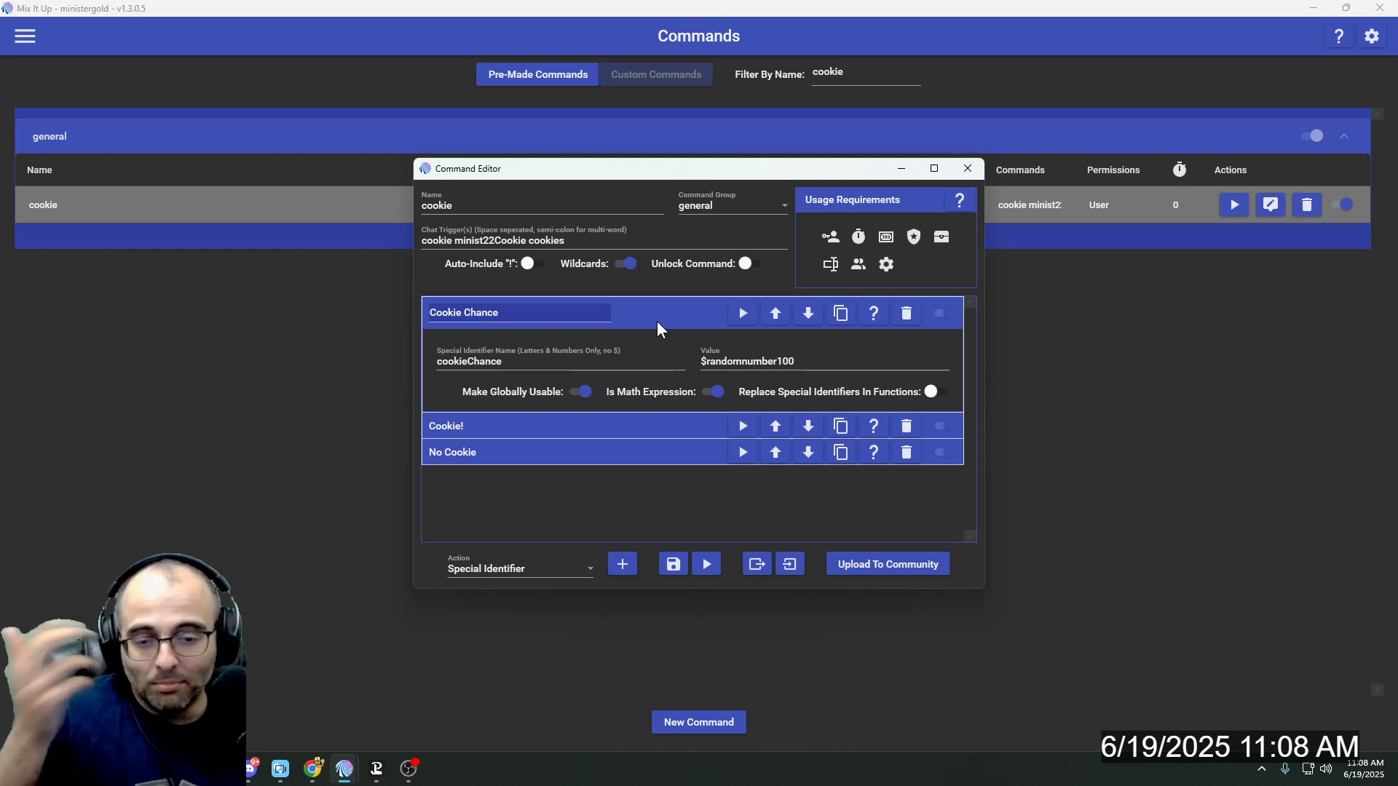
# - Set the Cookie! conditional to require $cookieChance >= 97 and <= 100, and expand its chat message action
pyautogui.click(550, 426)
pyautogui.scroll(-3, 550, 429)
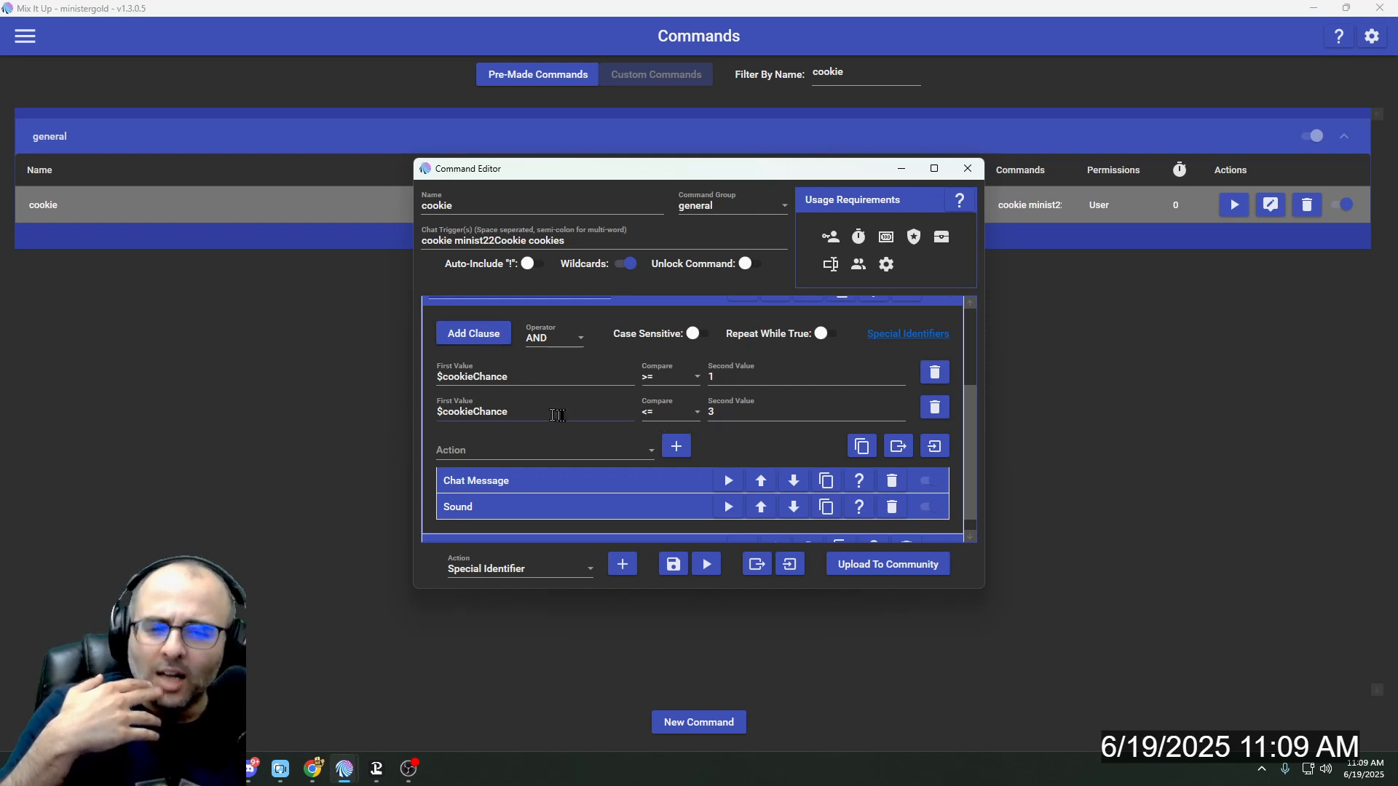
pyautogui.click(741, 380)
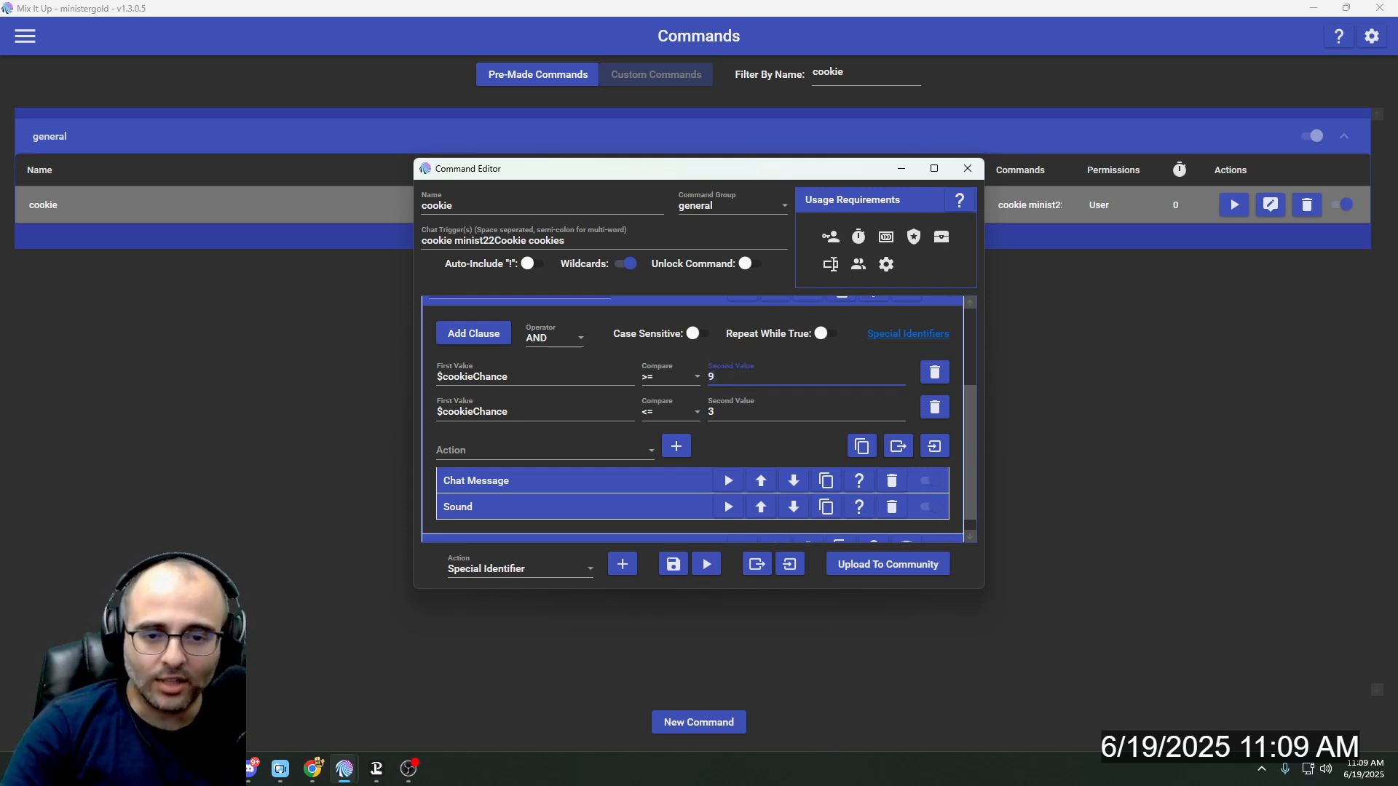
pyautogui.click(745, 411)
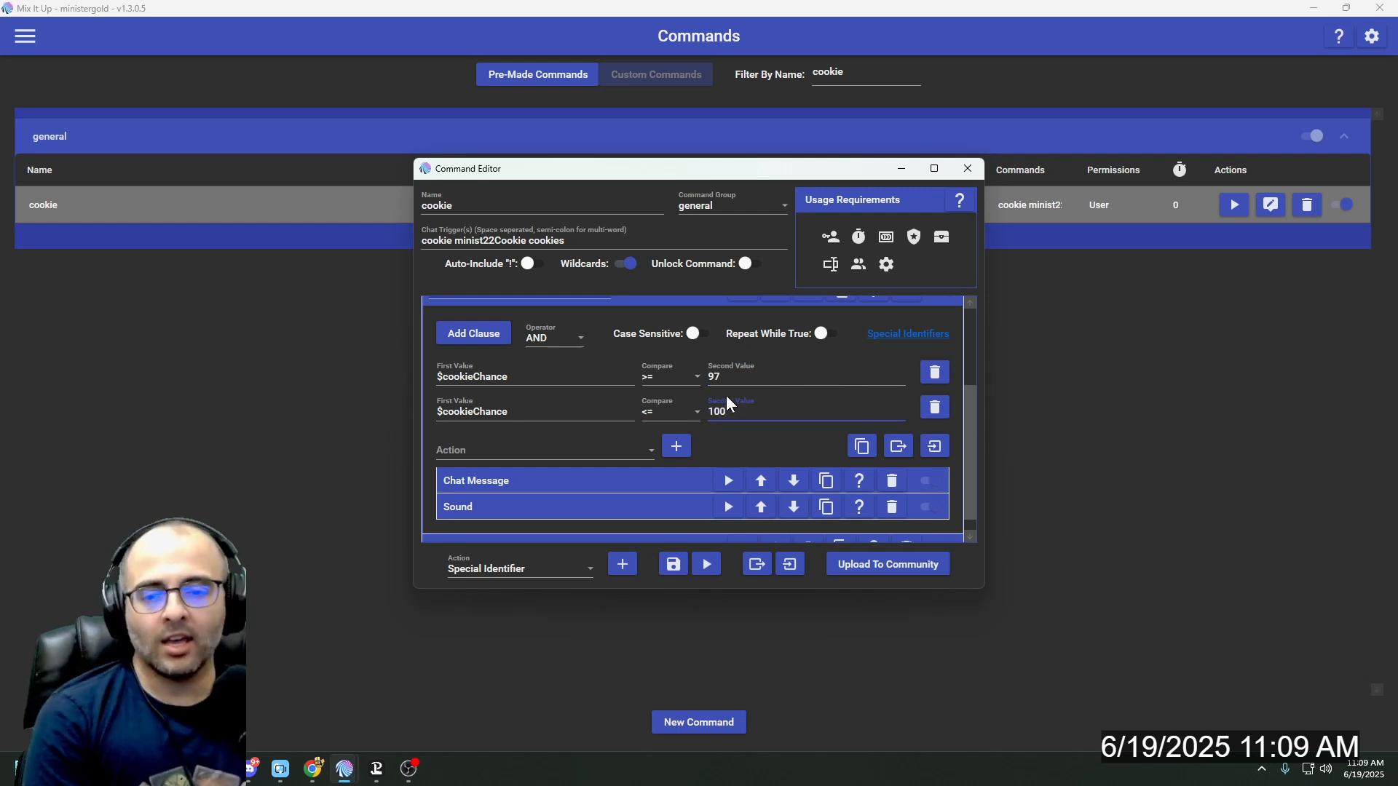
pyautogui.click(593, 479)
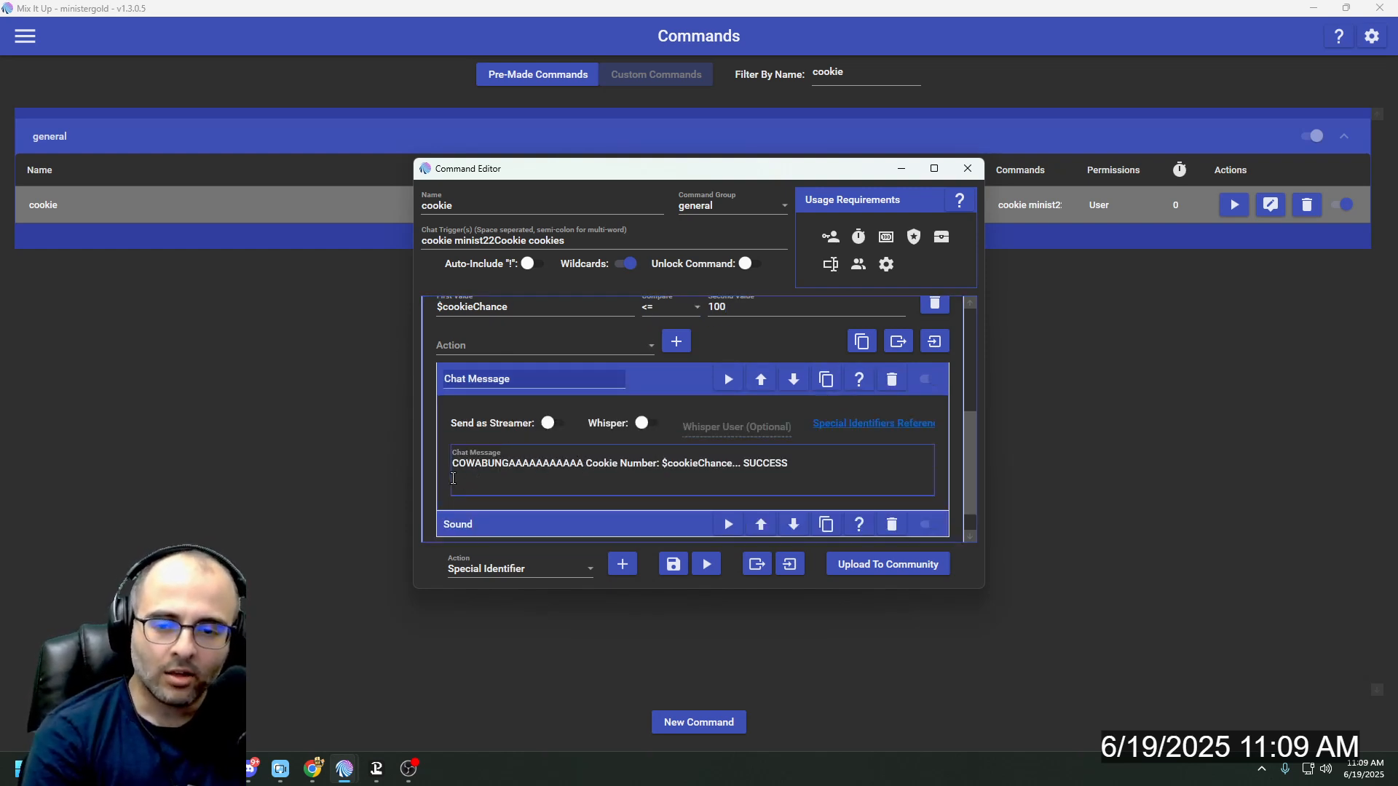
# - Choose Chat Message as the new action type inside the Cookie! conditional and add % after $cookieChance in its existing chat message
pyautogui.click(496, 348)
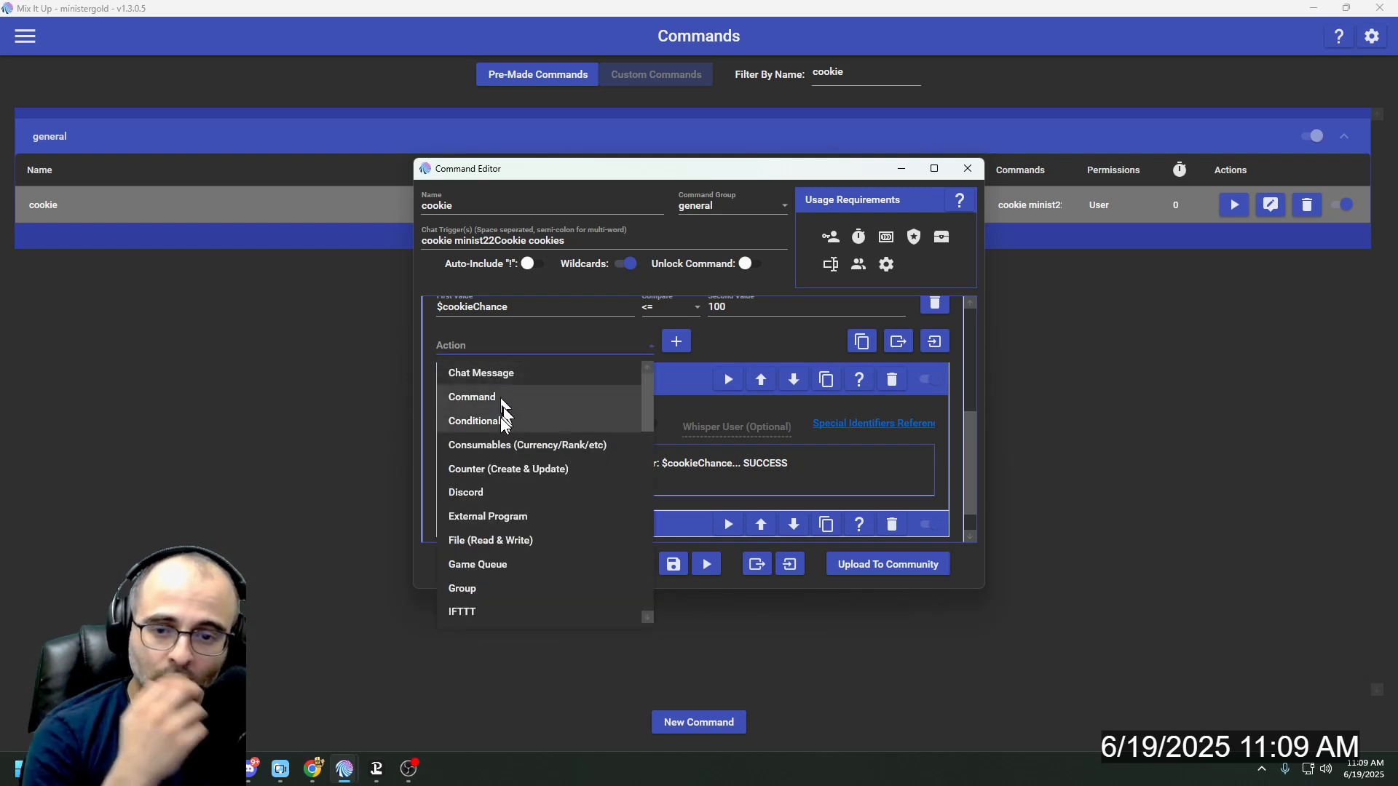
pyautogui.click(496, 373)
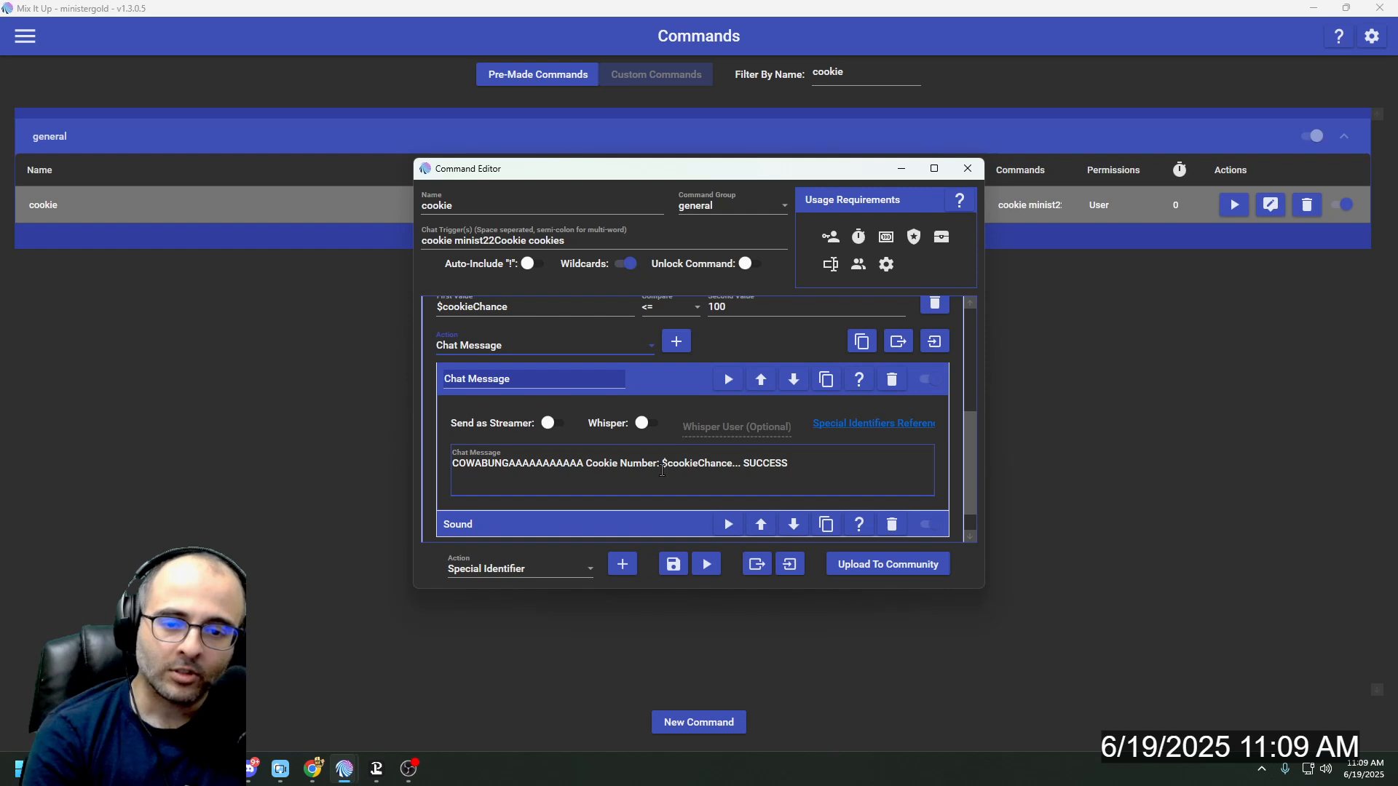
pyautogui.click(733, 465)
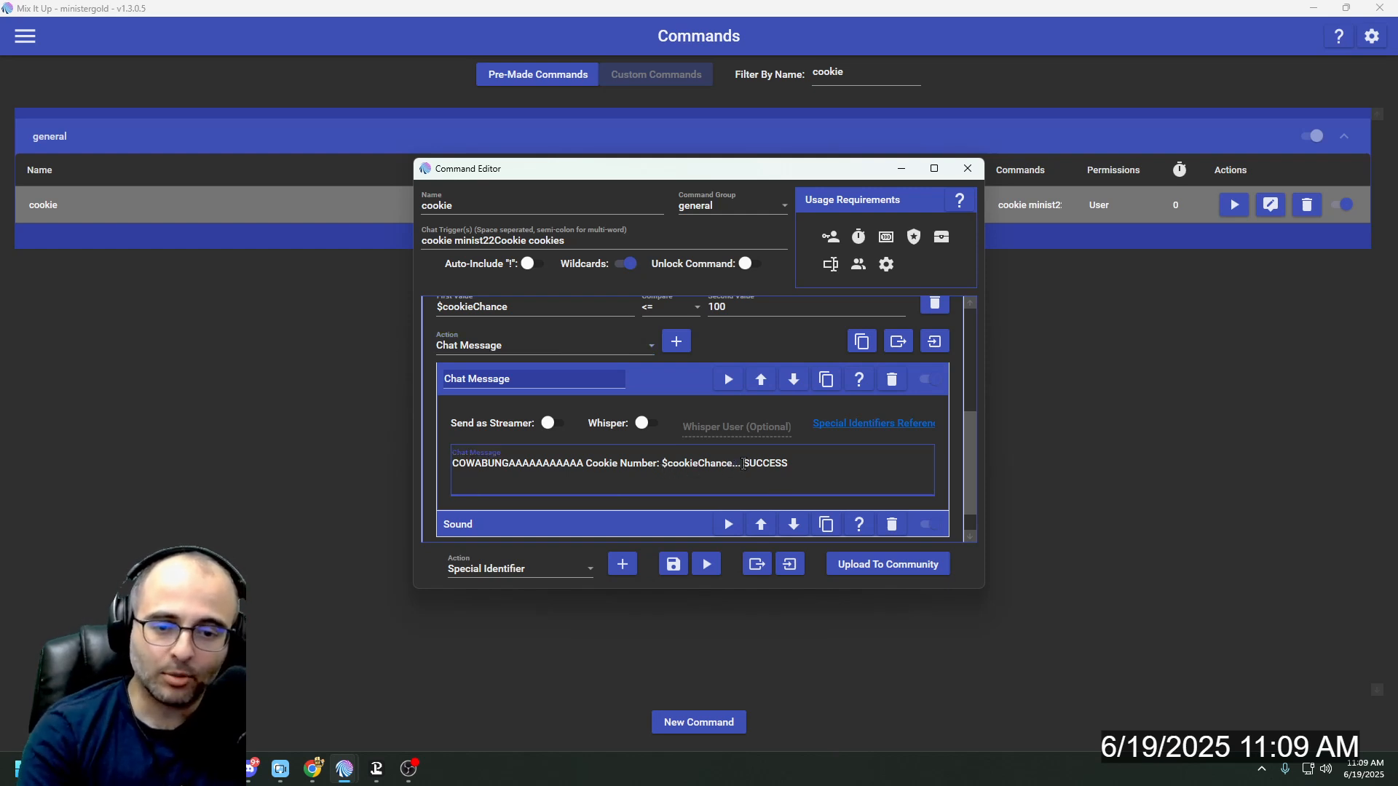
pyautogui.write('%')
pyautogui.press('BackSpace')
pyautogui.write('%')
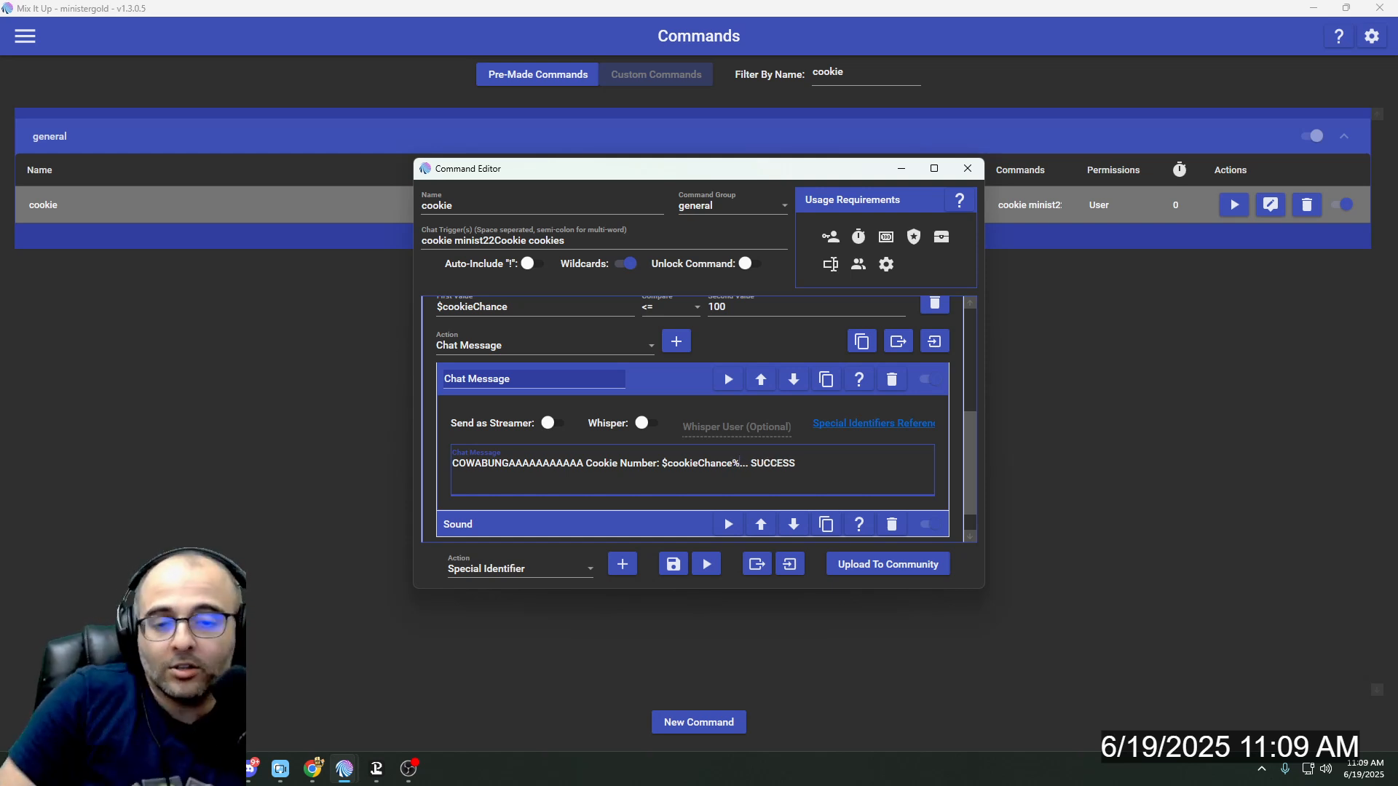
pyautogui.click(682, 386)
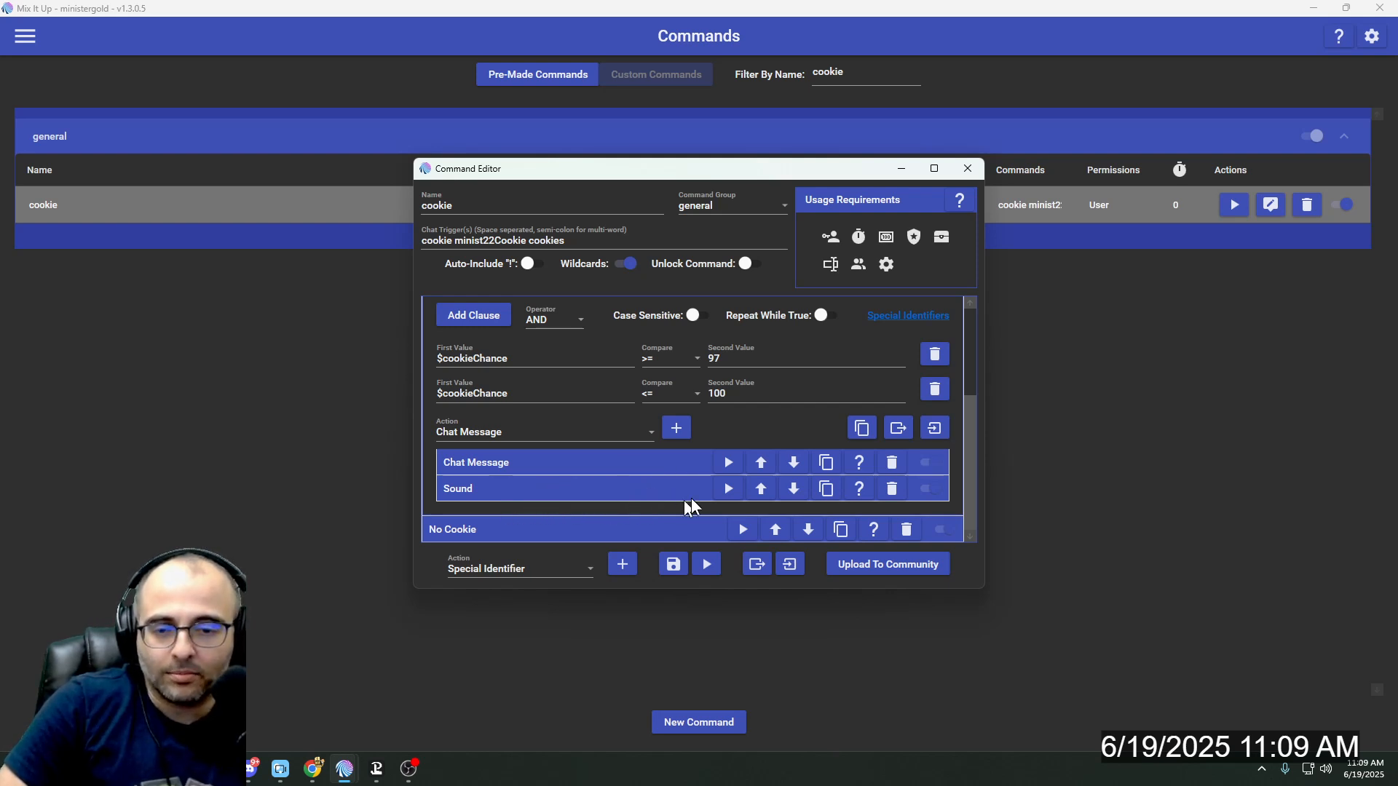
# - Collapse the Cookie! conditional and choose Conditional as the command's new action type
pyautogui.scroll(3, 611, 495)
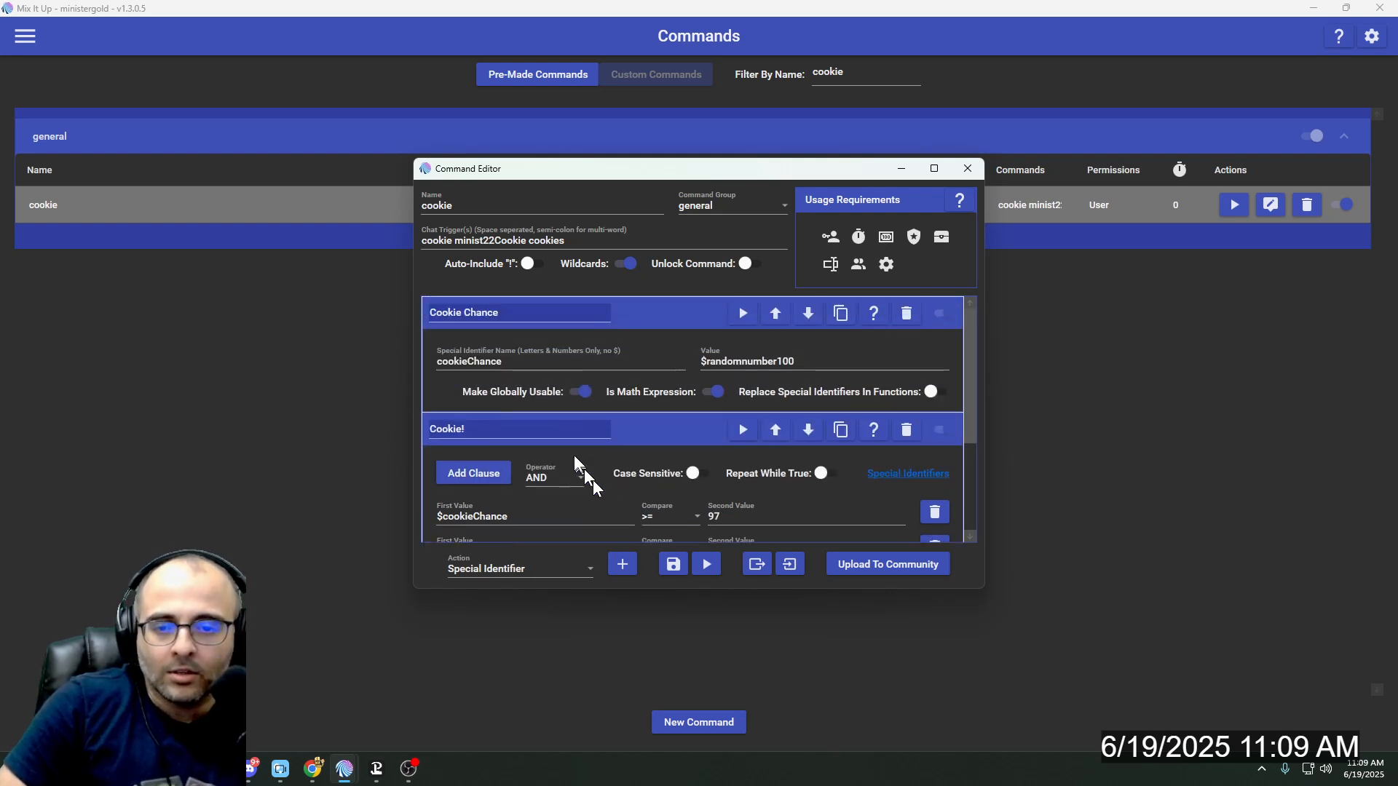
pyautogui.click(631, 427)
pyautogui.click(568, 567)
pyautogui.scroll(5, 535, 393)
pyautogui.scroll(3, 524, 350)
pyautogui.click(514, 307)
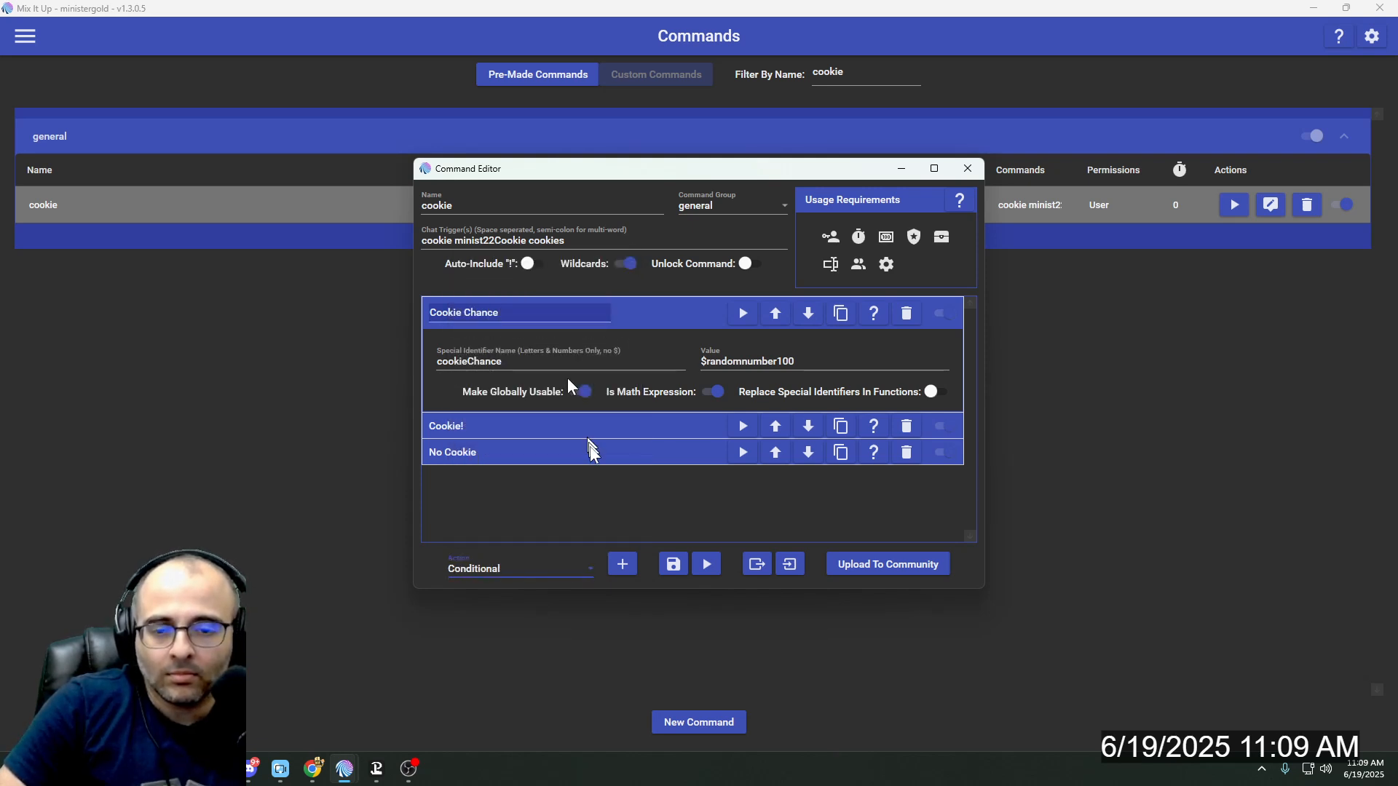
# - Expand the No Cookie conditional and set its clause to $cookieChance < 97
pyautogui.click(561, 453)
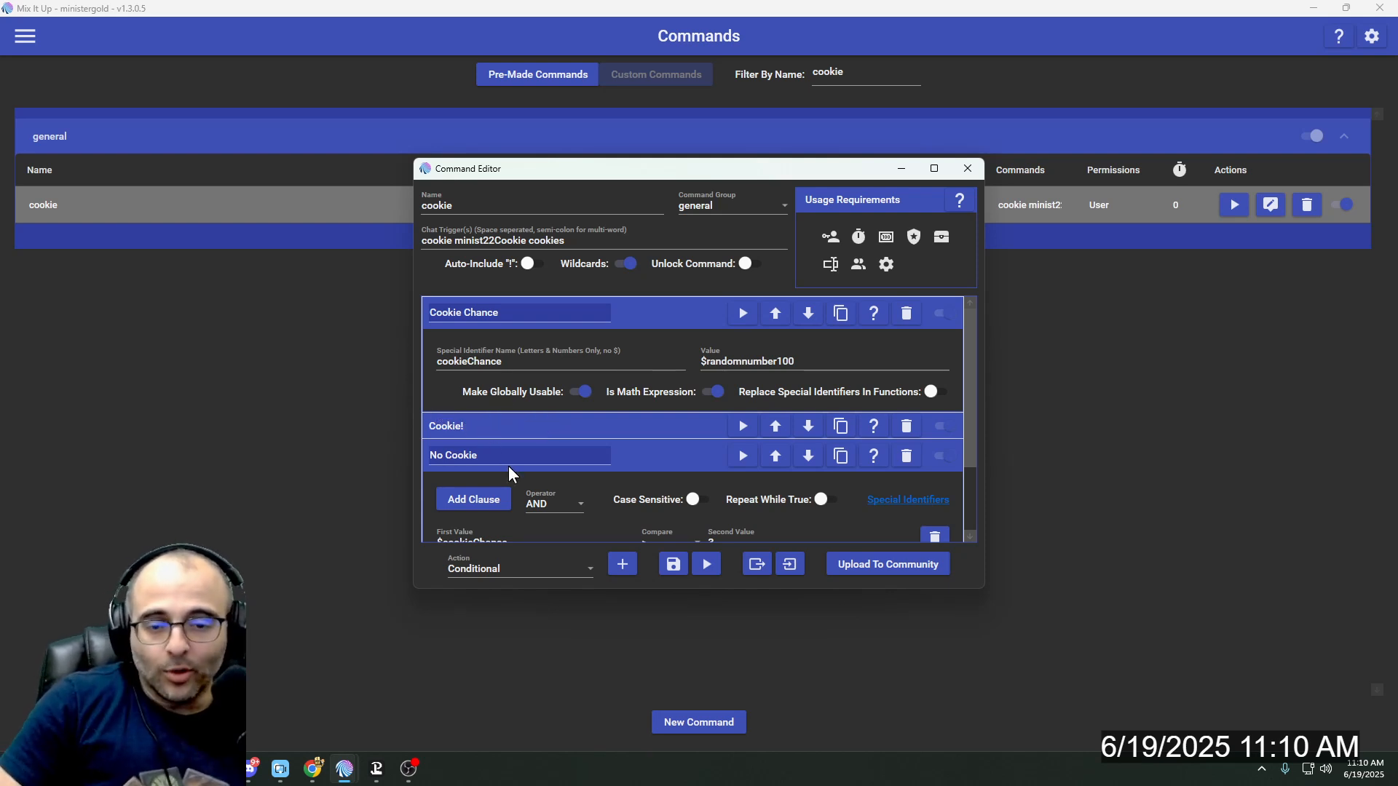
pyautogui.scroll(-3, 553, 476)
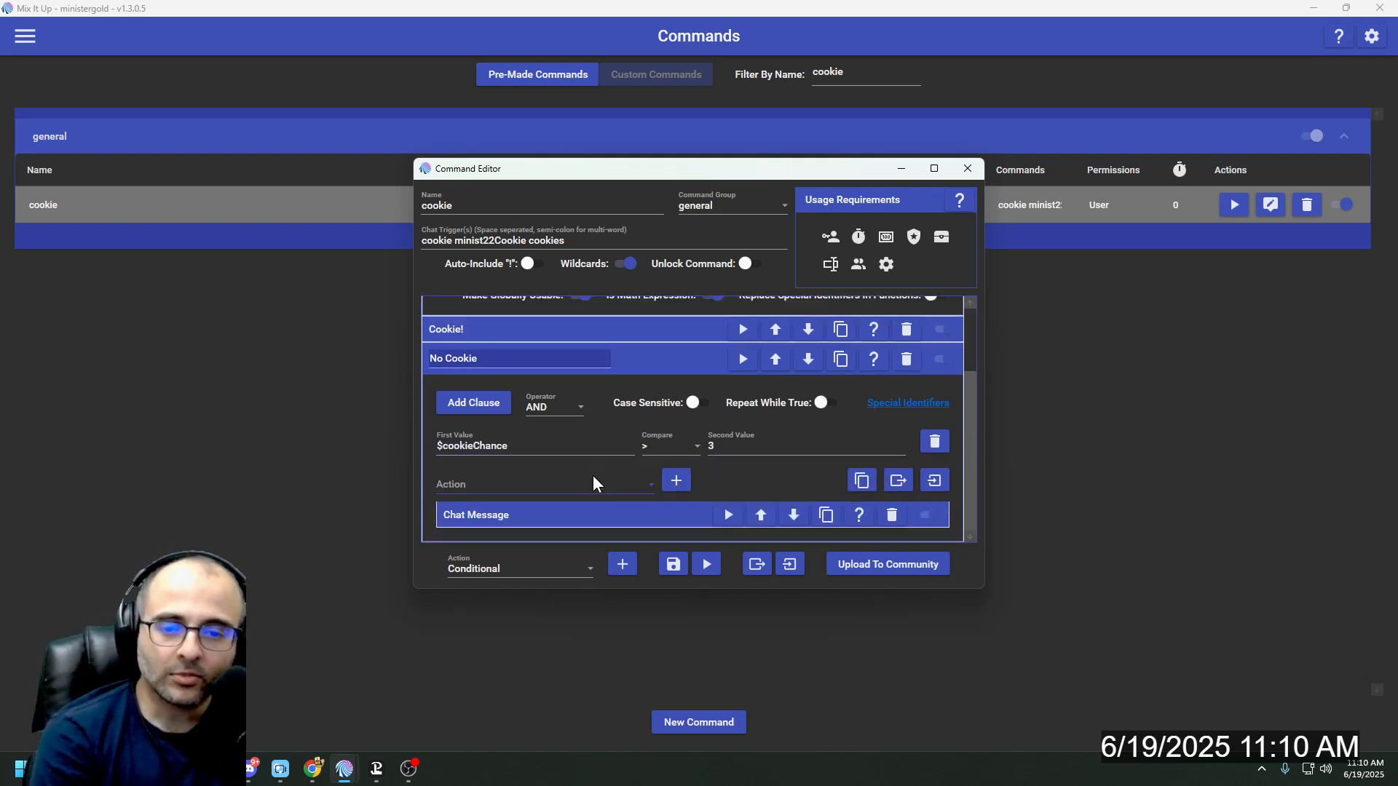
pyautogui.click(697, 448)
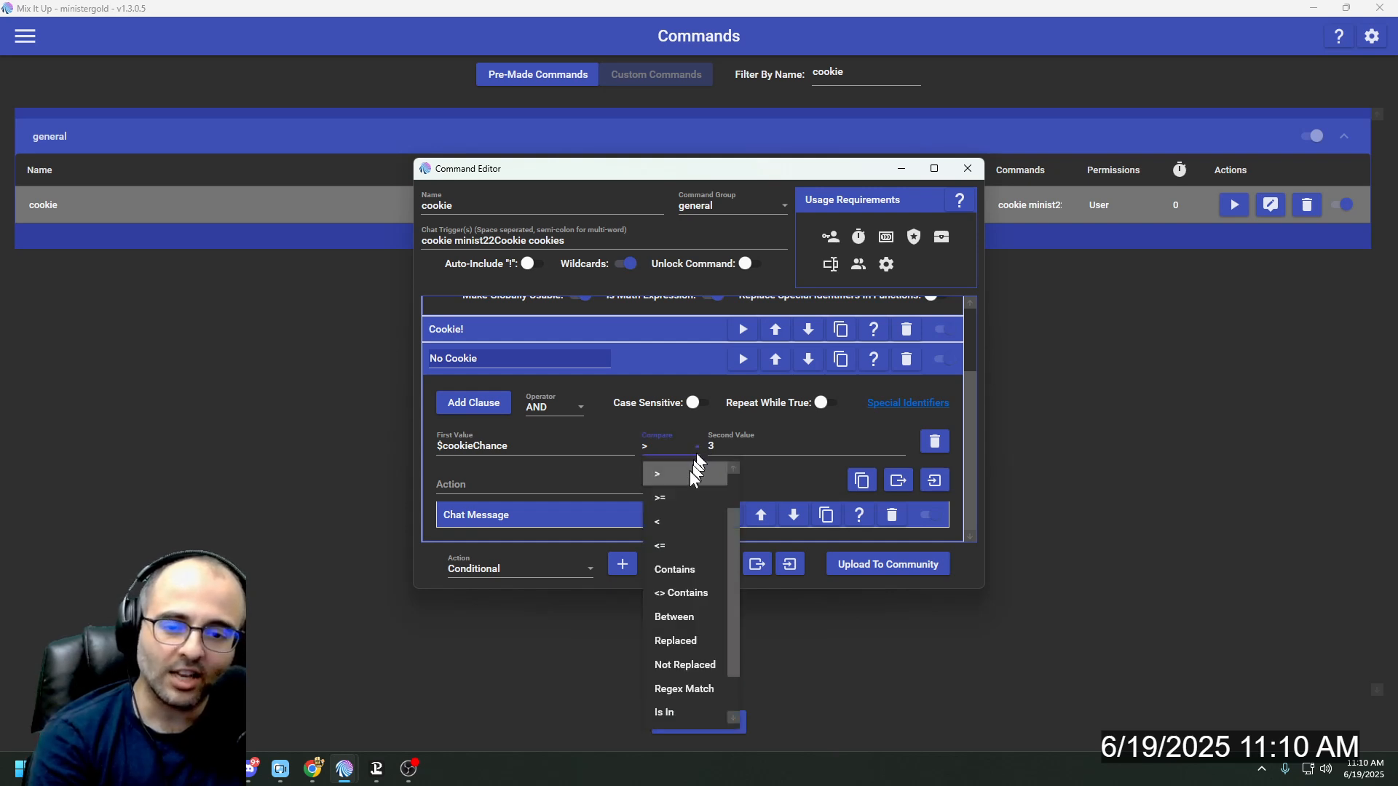
pyautogui.click(678, 518)
pyautogui.press('Tab')
pyautogui.write('97')
pyautogui.click(688, 482)
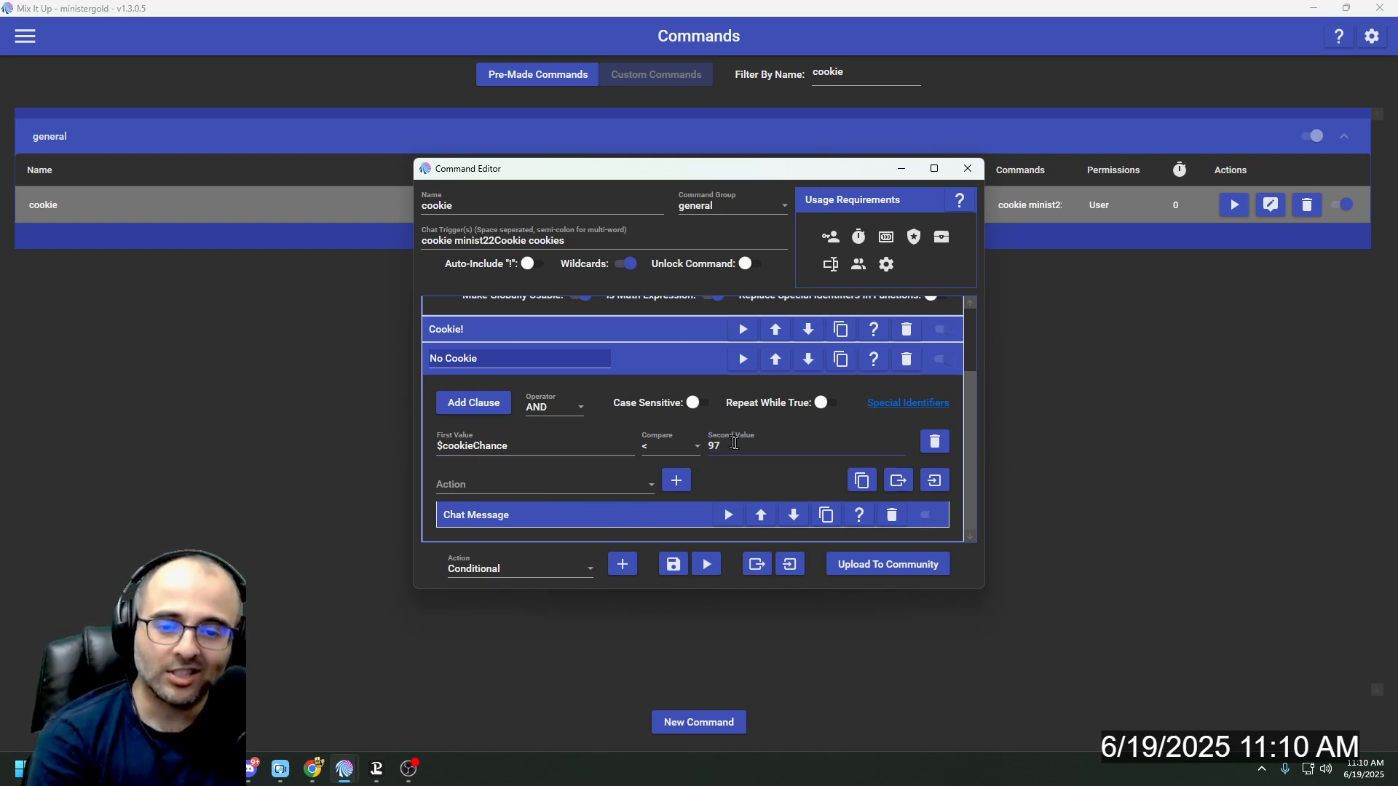
# - Review the No Cookie conditional's chat message, and collapse the No Cookie and Cookie Chance actions
pyautogui.click(571, 513)
pyautogui.scroll(-3, 571, 510)
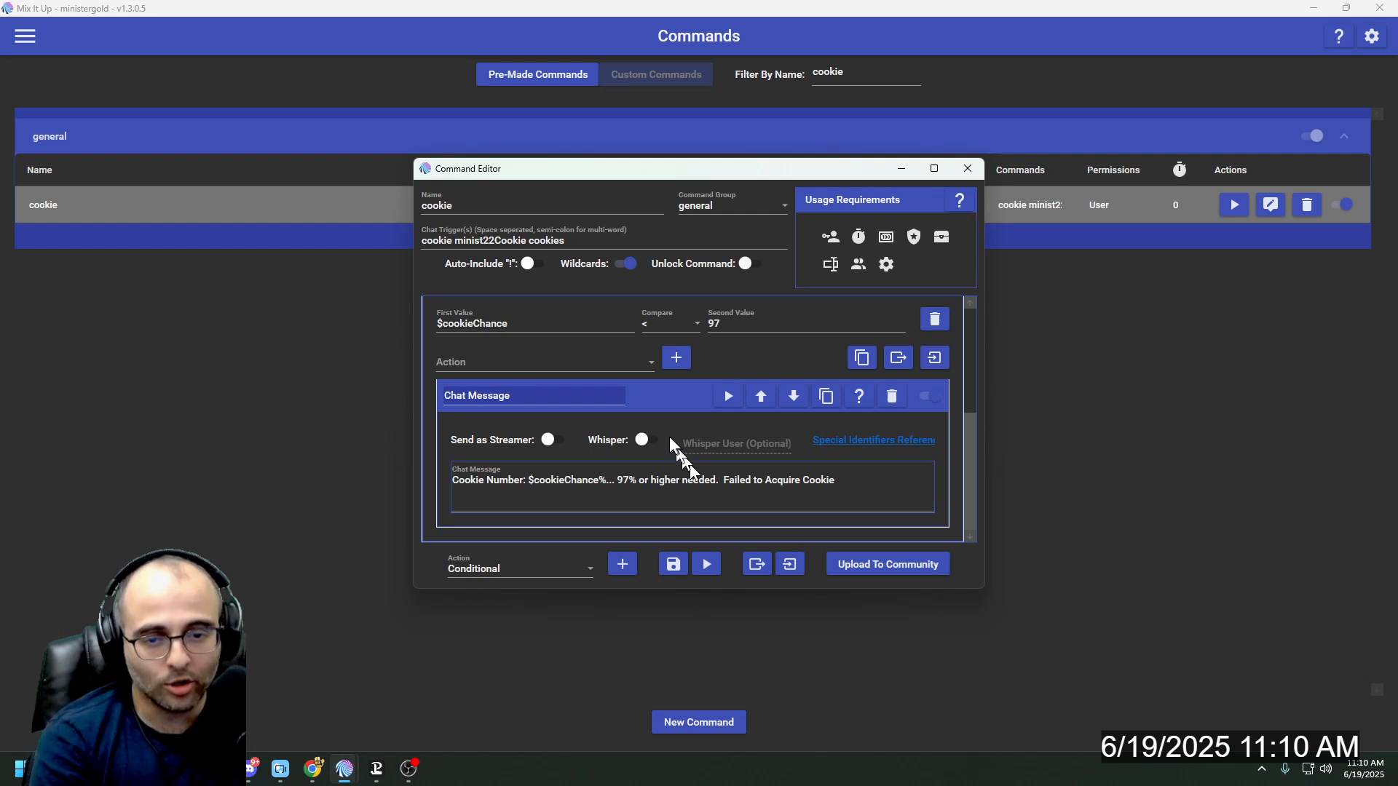
pyautogui.click(656, 403)
pyautogui.click(645, 362)
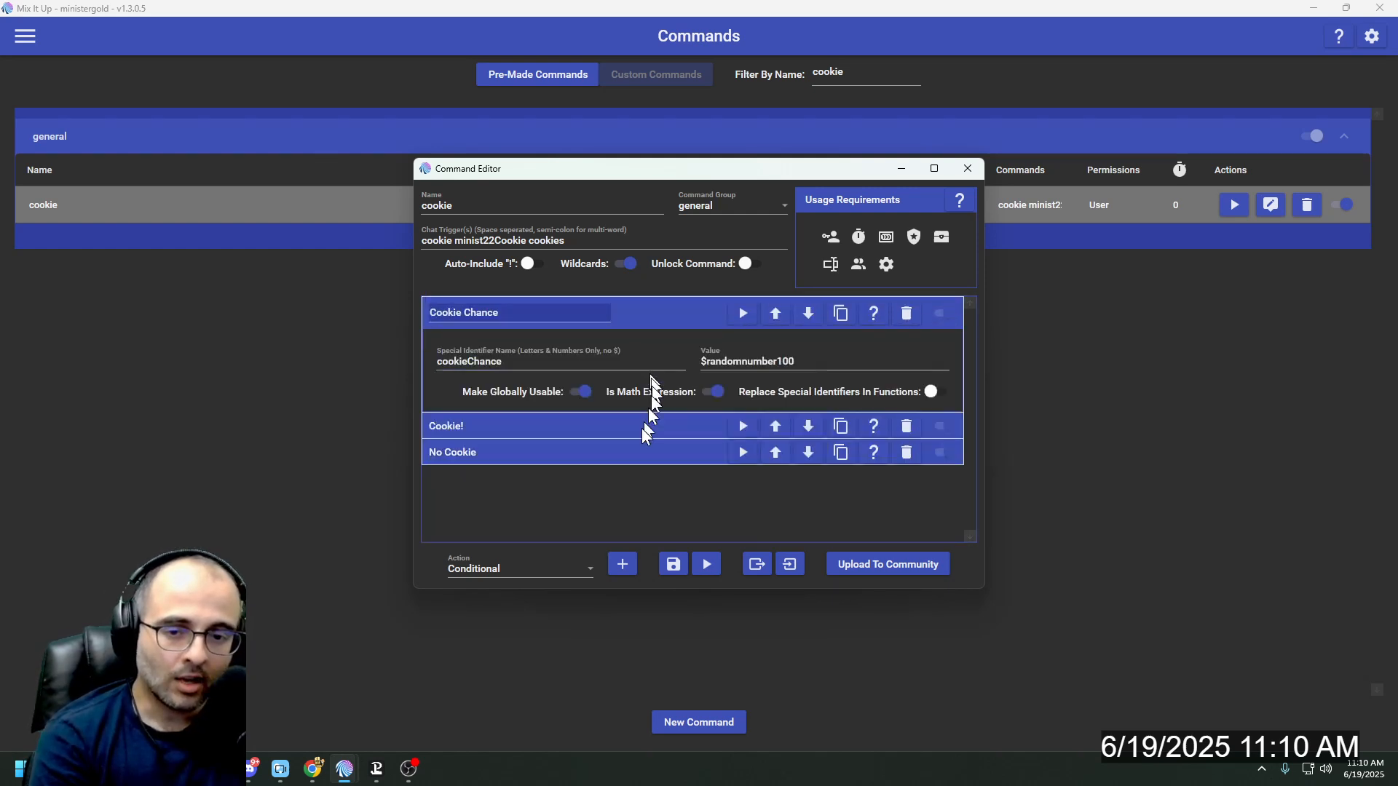
pyautogui.click(667, 323)
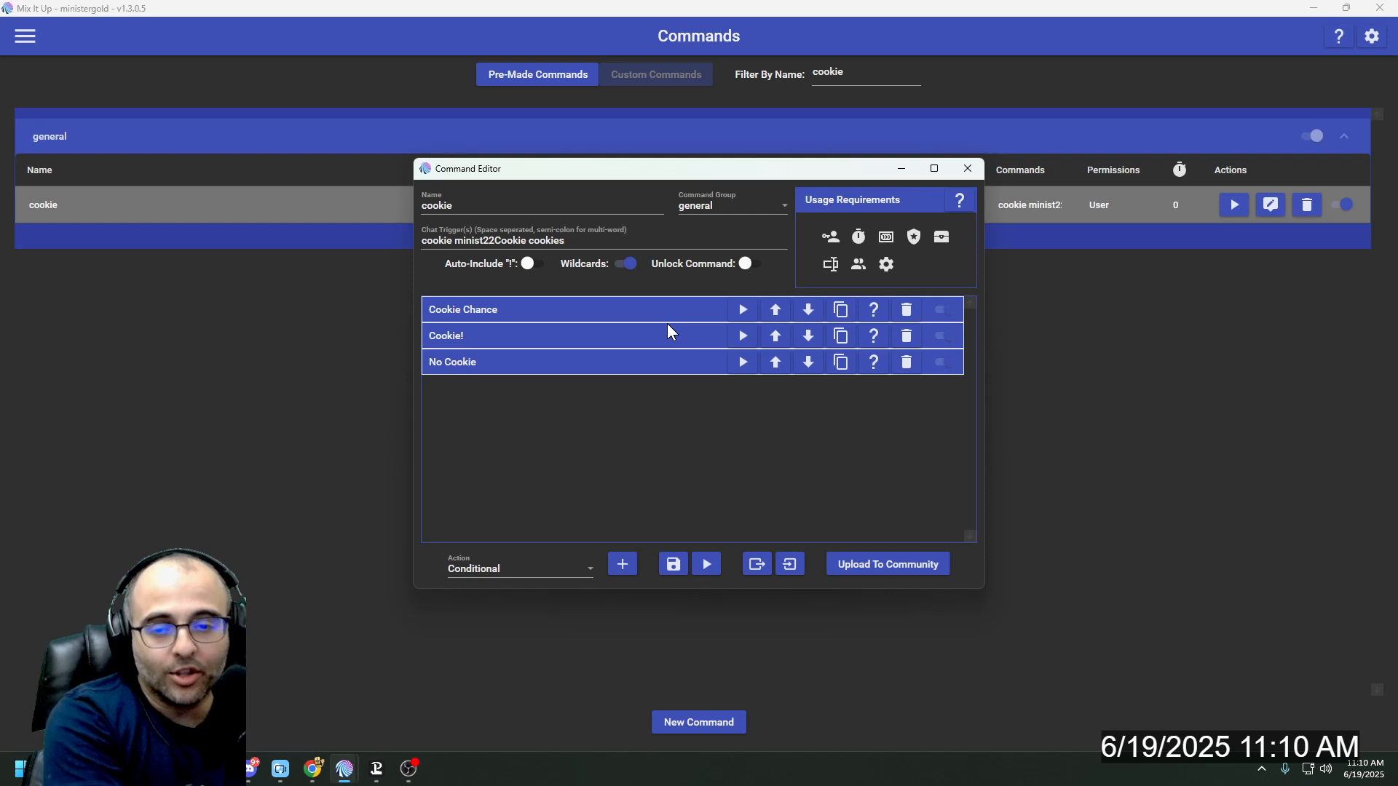
# - Review the clauses of the Cookie! and No Cookie conditionals, collapsing each one again
pyautogui.click(675, 340)
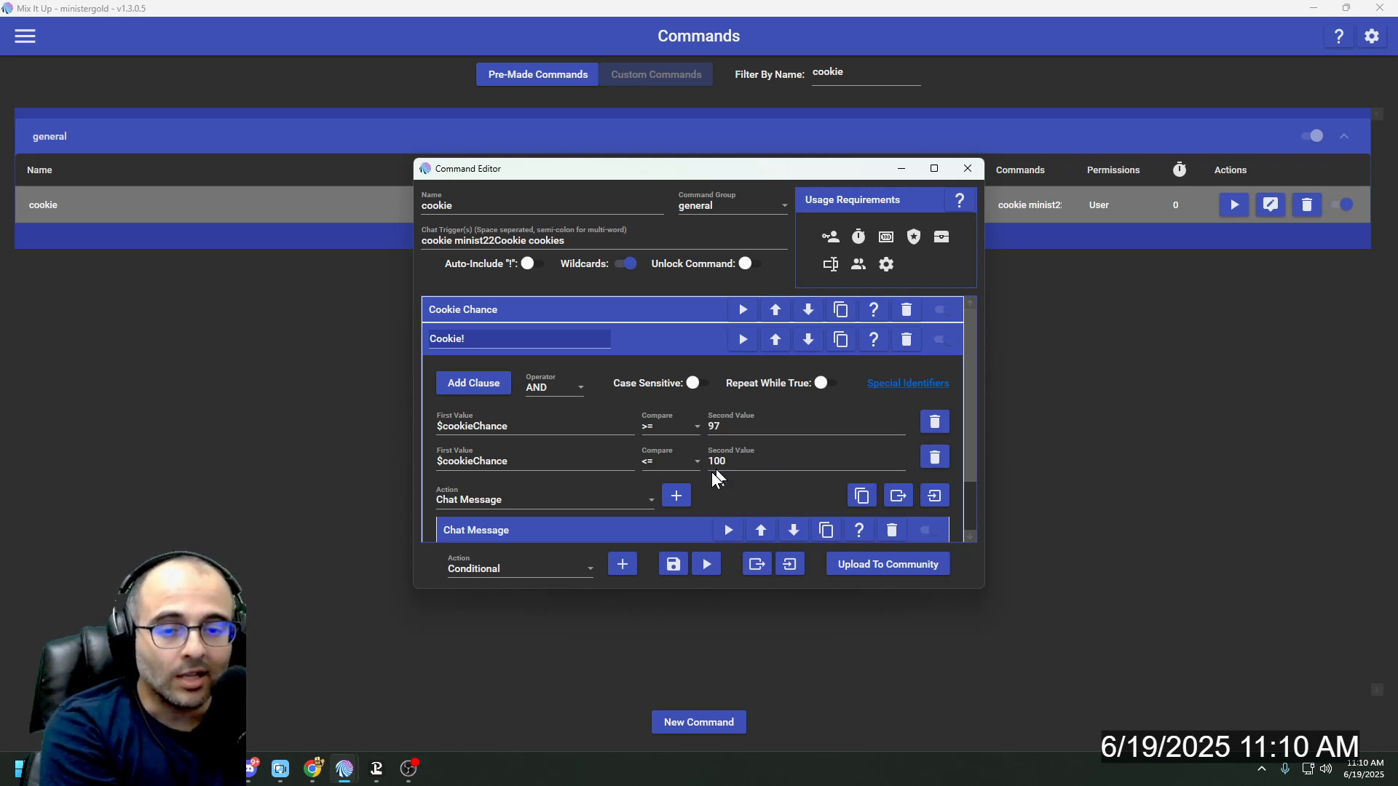
pyautogui.click(627, 340)
pyautogui.click(624, 370)
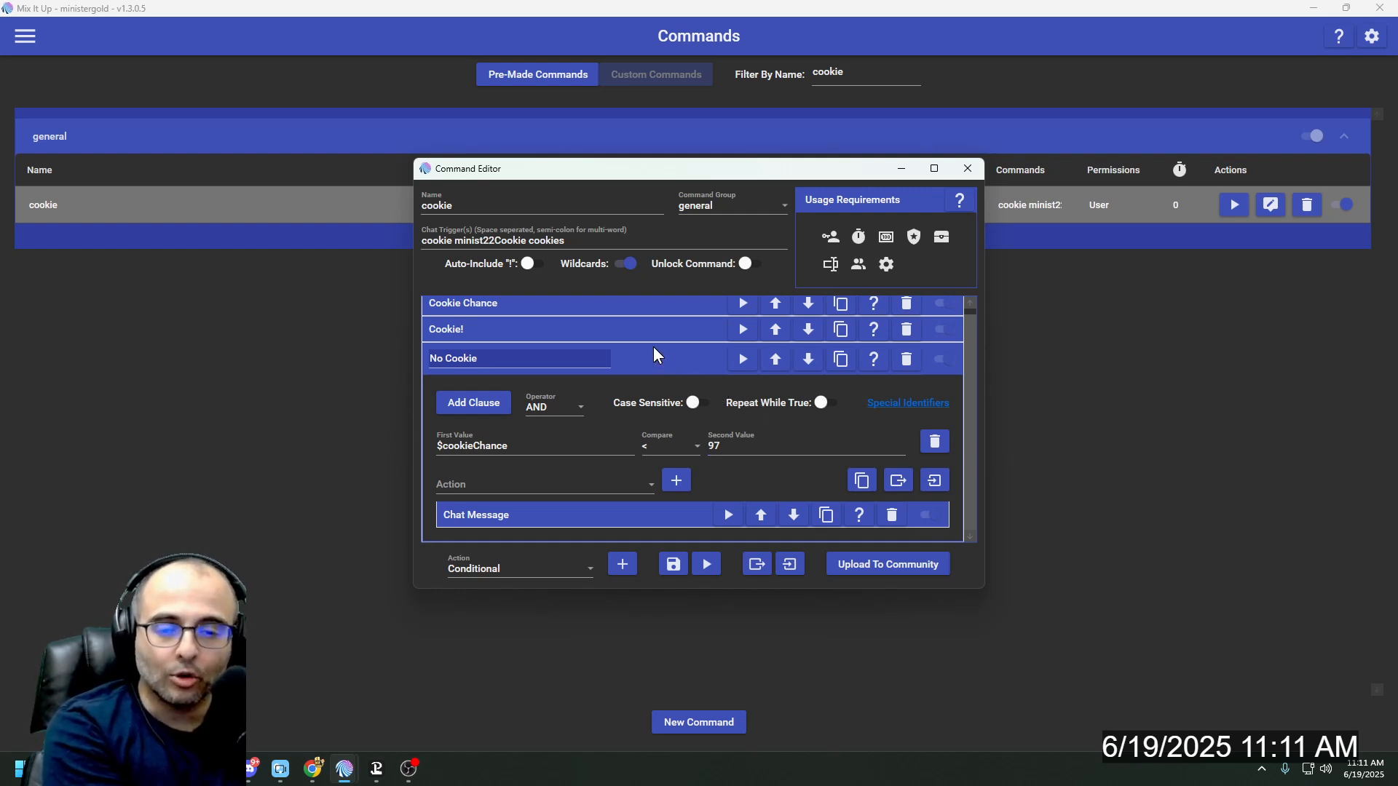
pyautogui.click(681, 357)
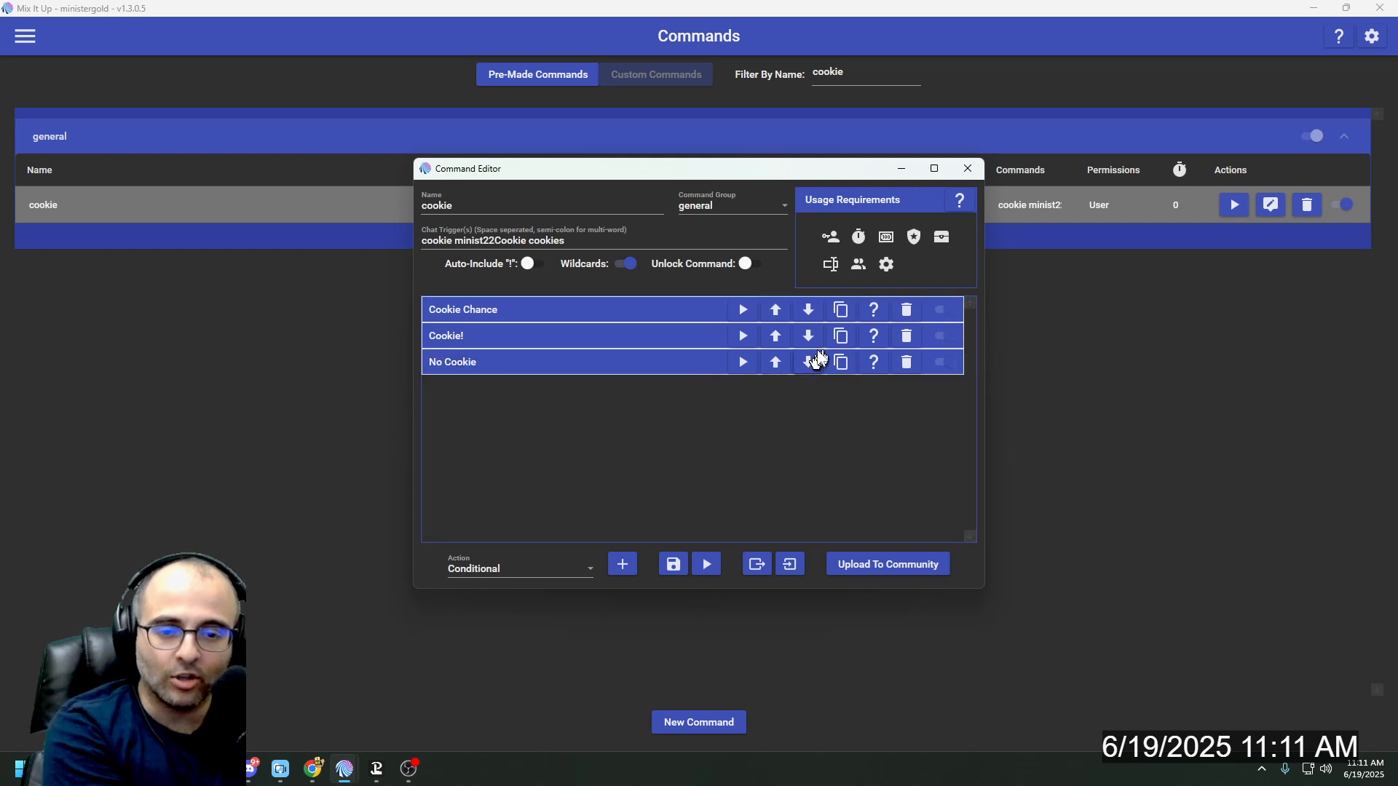
# - Duplicate the Cookie! conditional and set the copy's clauses to $cookieChance >= 1 and <= 30
pyautogui.click(841, 336)
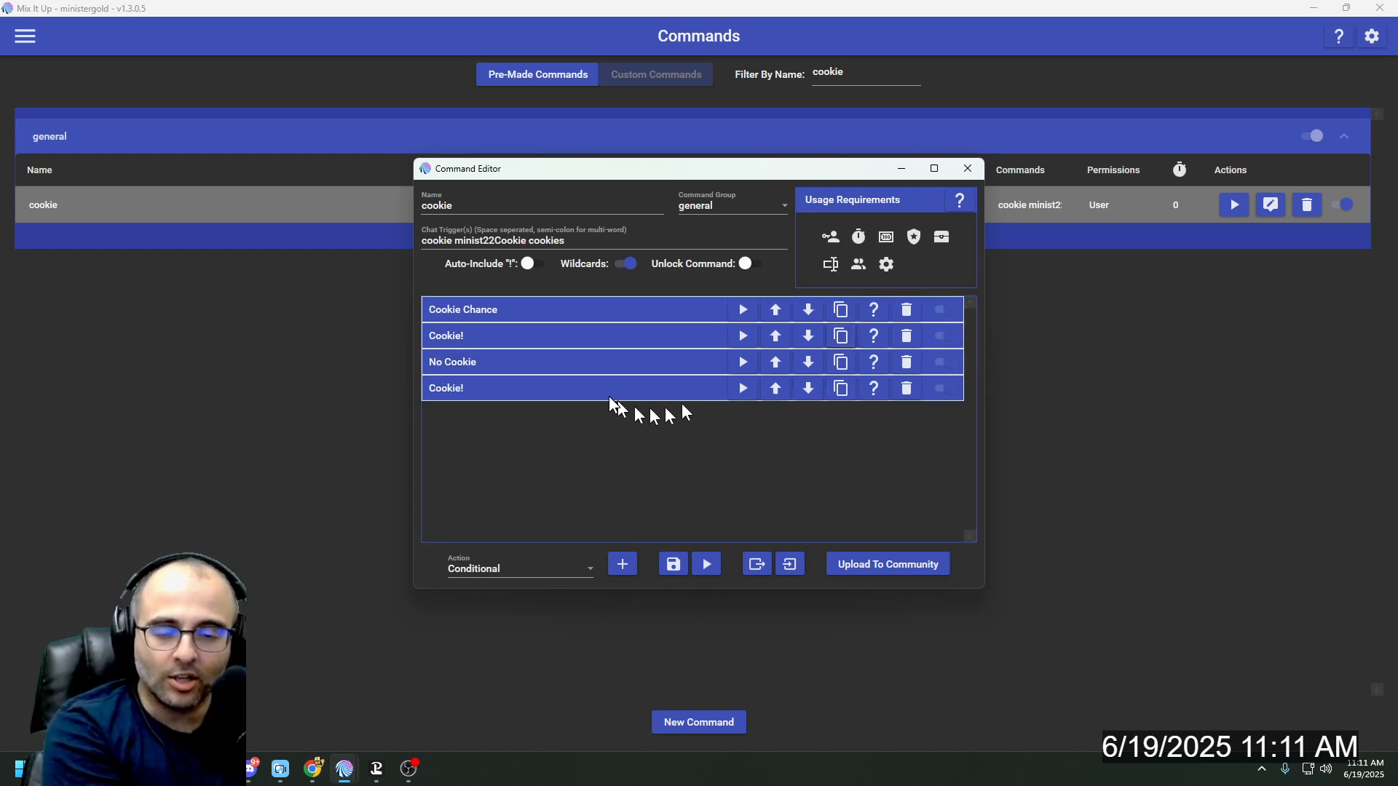
pyautogui.click(612, 392)
pyautogui.scroll(-2, 612, 392)
pyautogui.click(743, 406)
pyautogui.doubleClick(732, 406)
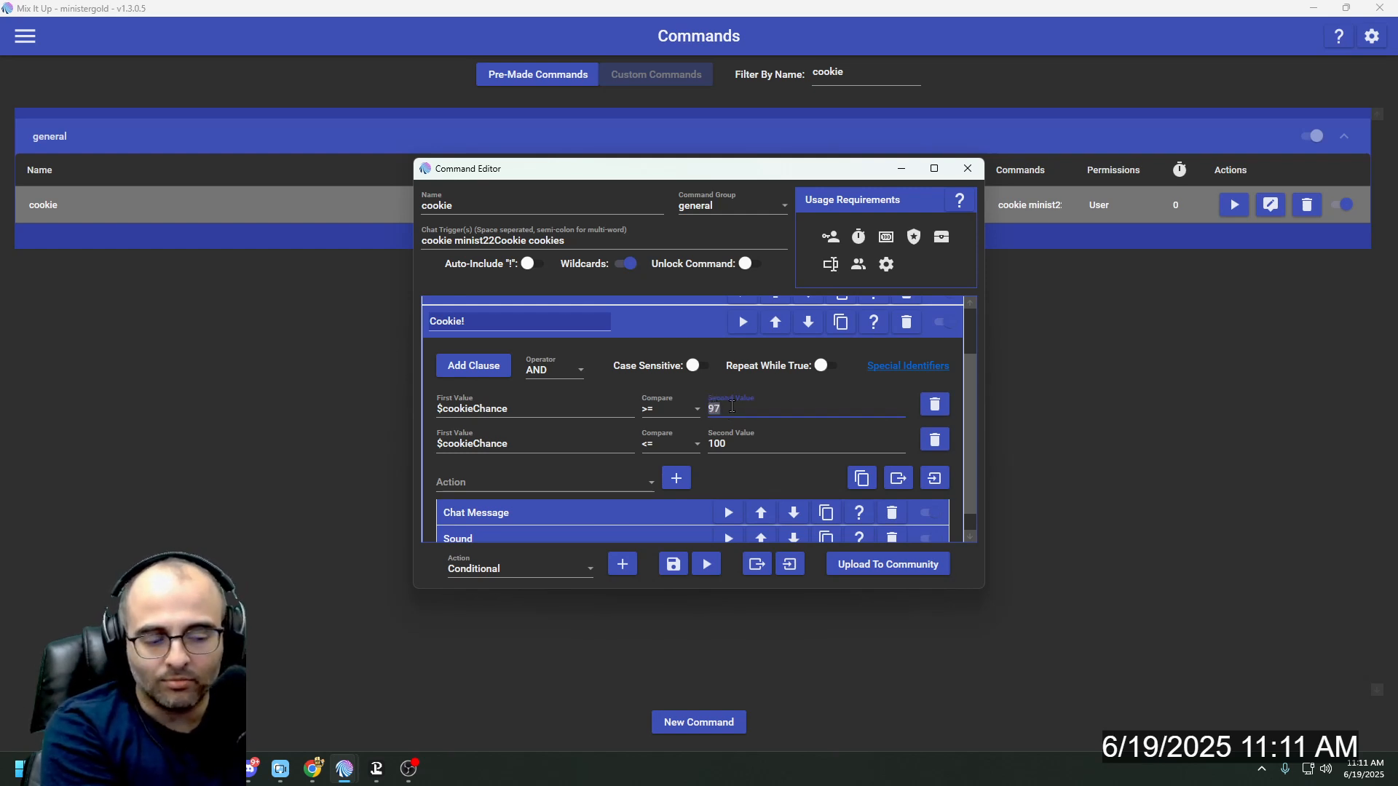
pyautogui.write('1')
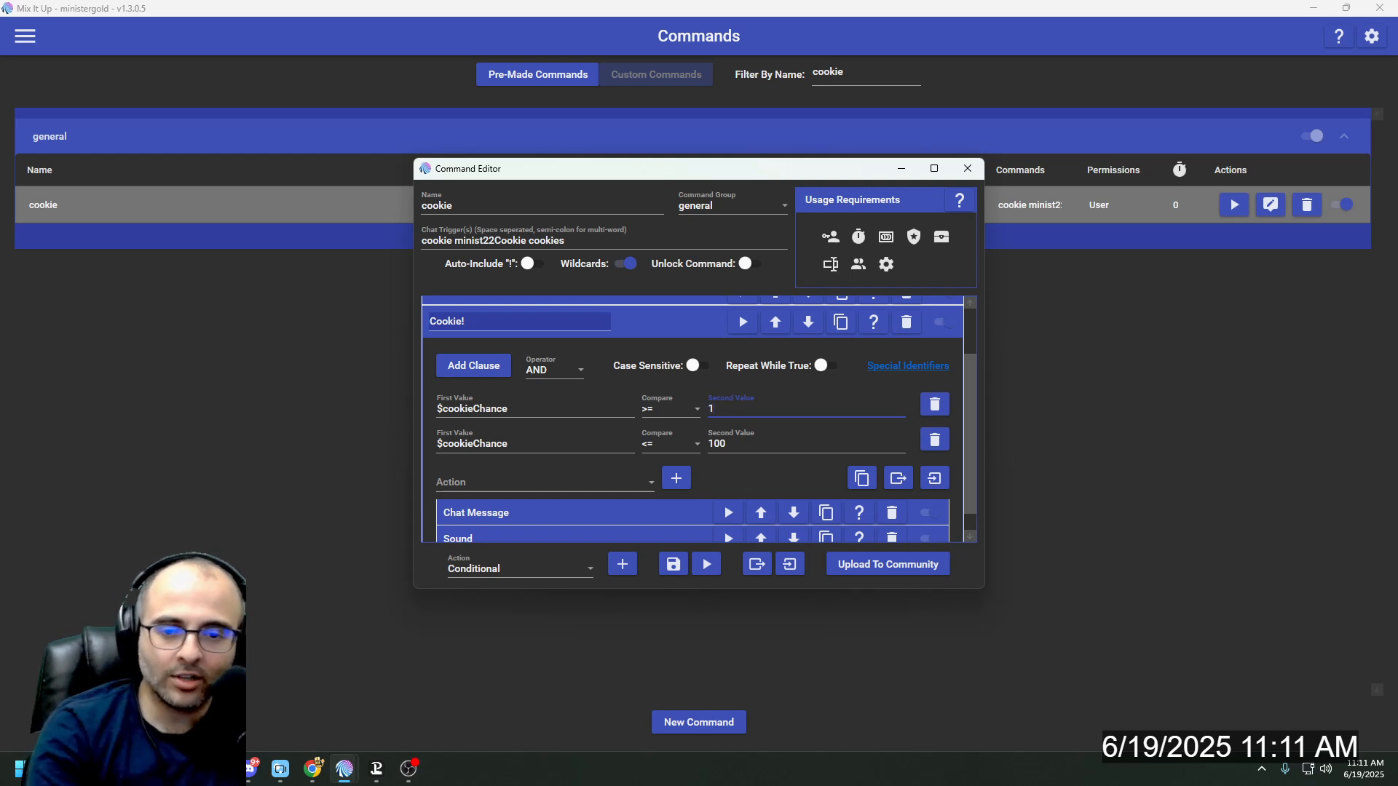
pyautogui.press('Tab')
pyautogui.press('Tab')
pyautogui.press('Tab')
pyautogui.press('Tab')
pyautogui.write('30')
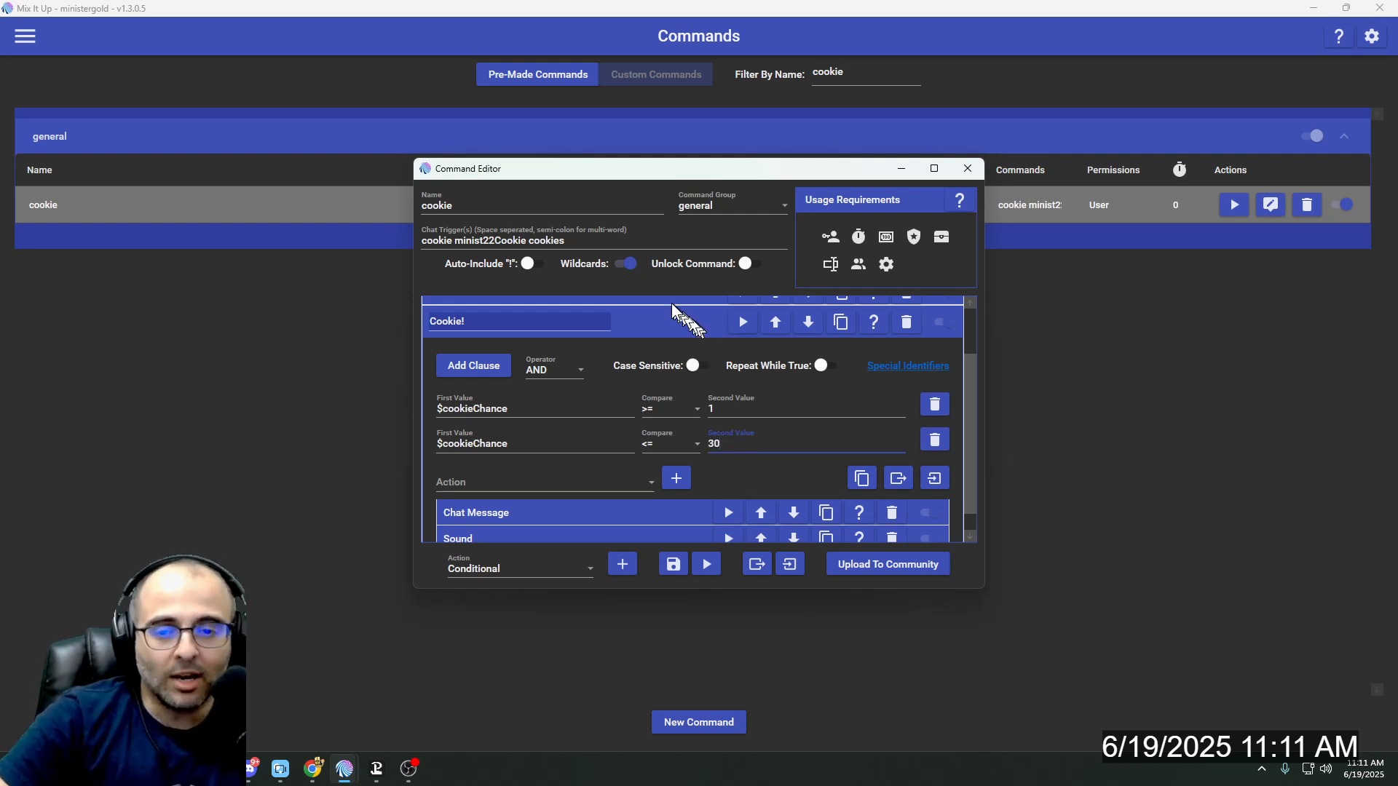
pyautogui.click(670, 326)
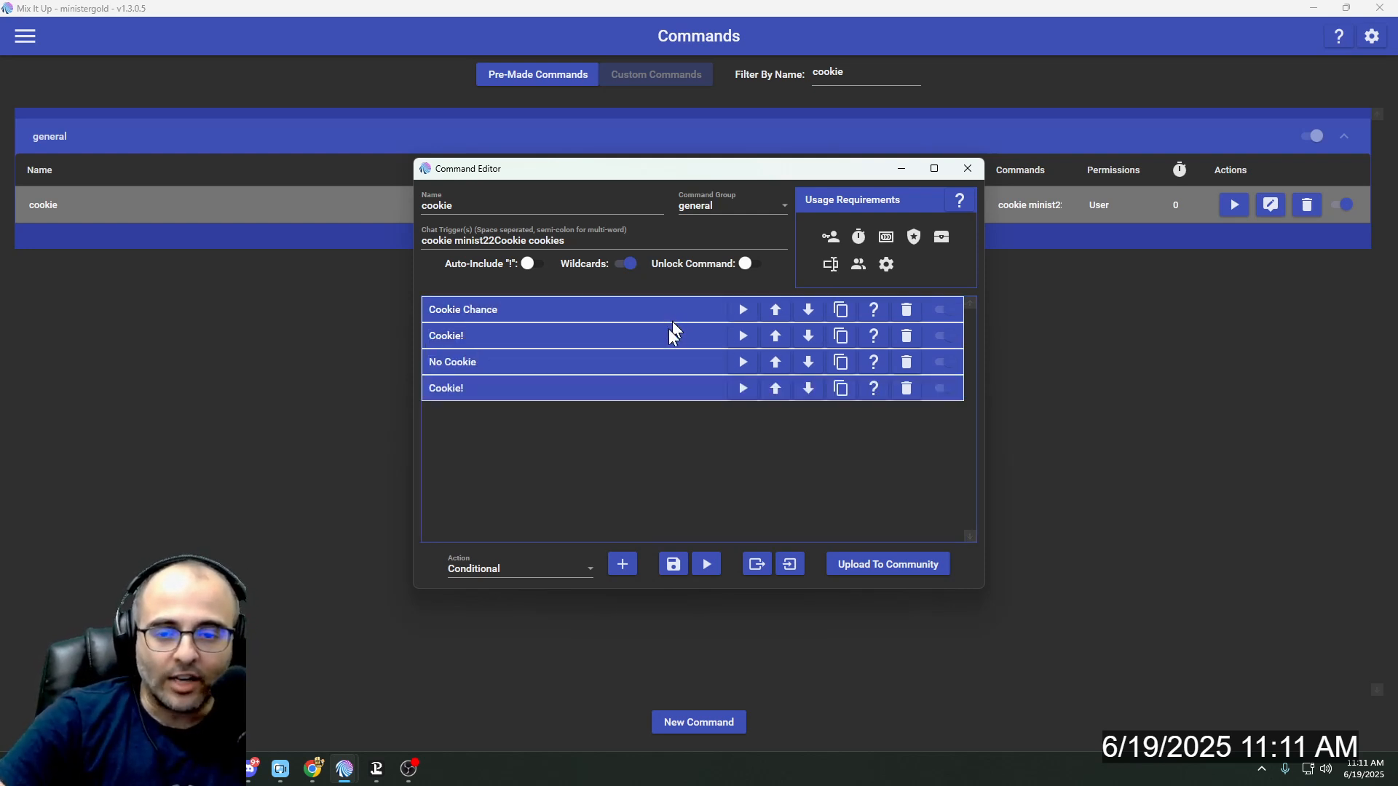
# - Rename the duplicated Cookie! conditional as "Another Possibility" and collapse it
pyautogui.click(592, 391)
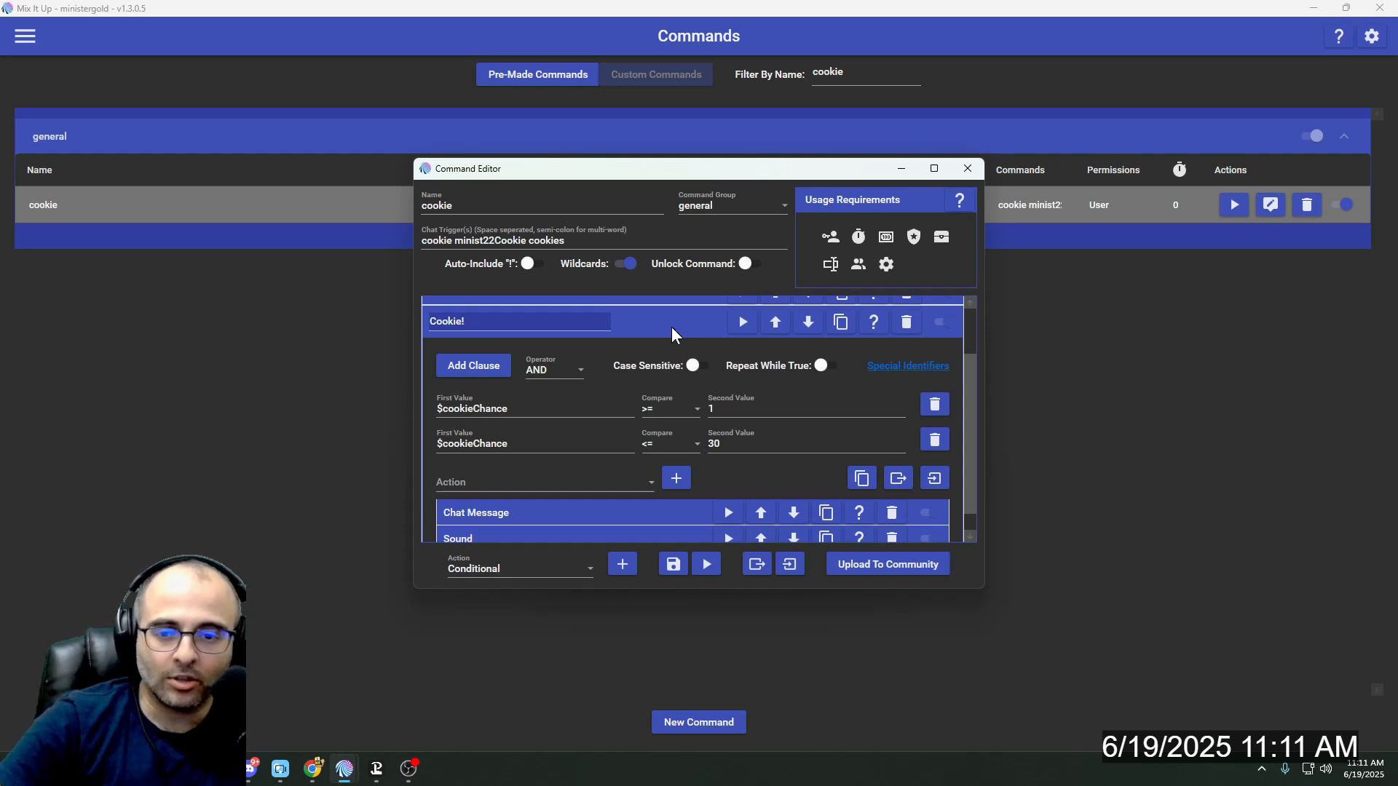
pyautogui.click(671, 326)
pyautogui.click(591, 393)
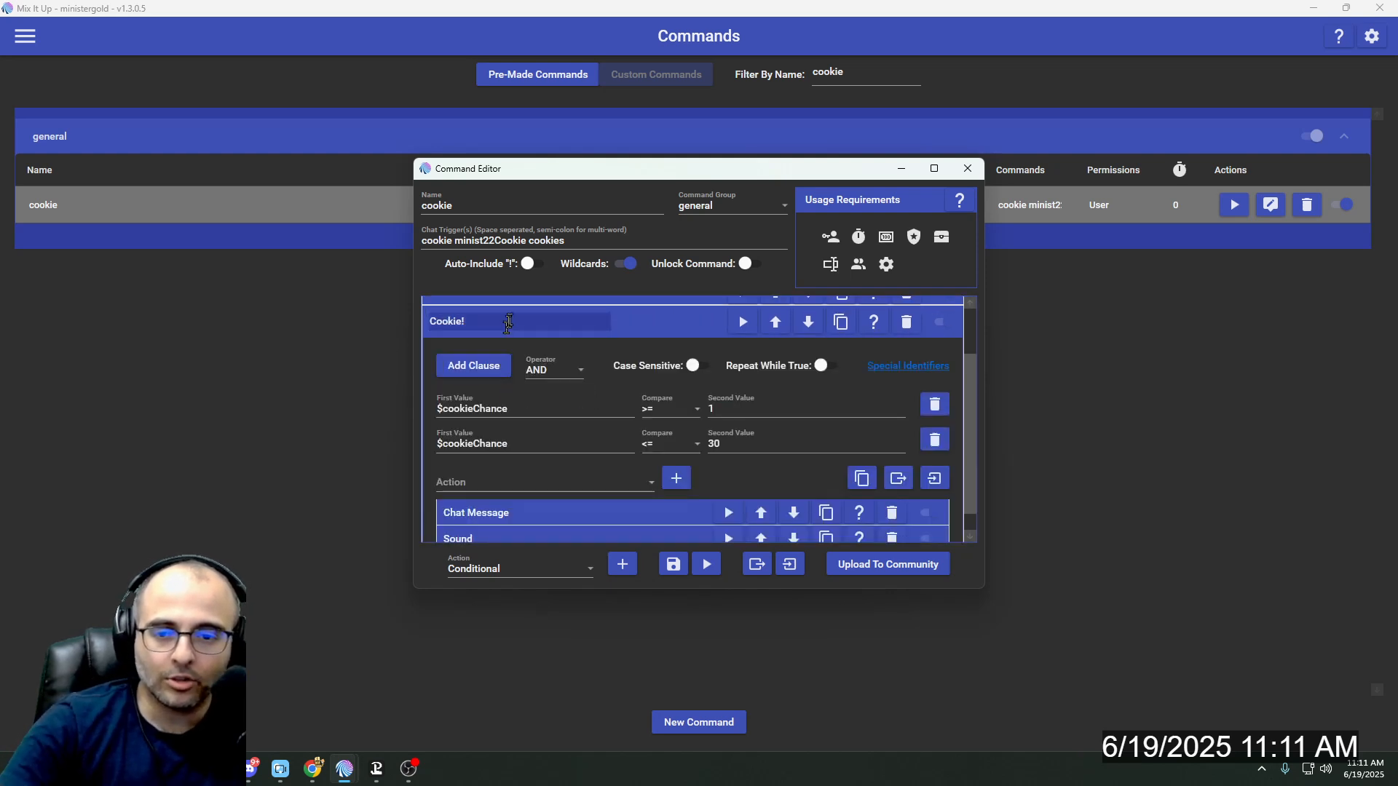
pyautogui.doubleClick(510, 316)
pyautogui.write('ther P')
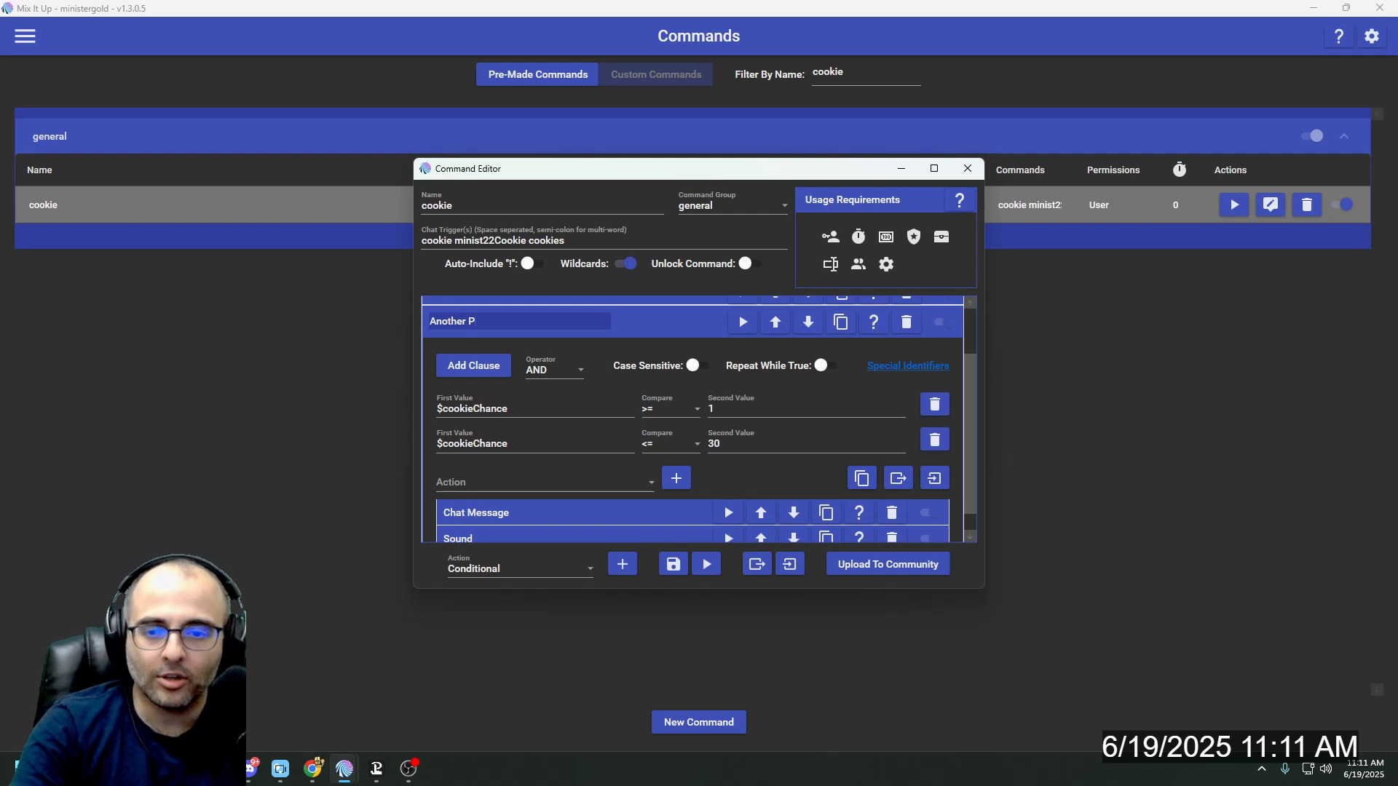
pyautogui.write('ossibility')
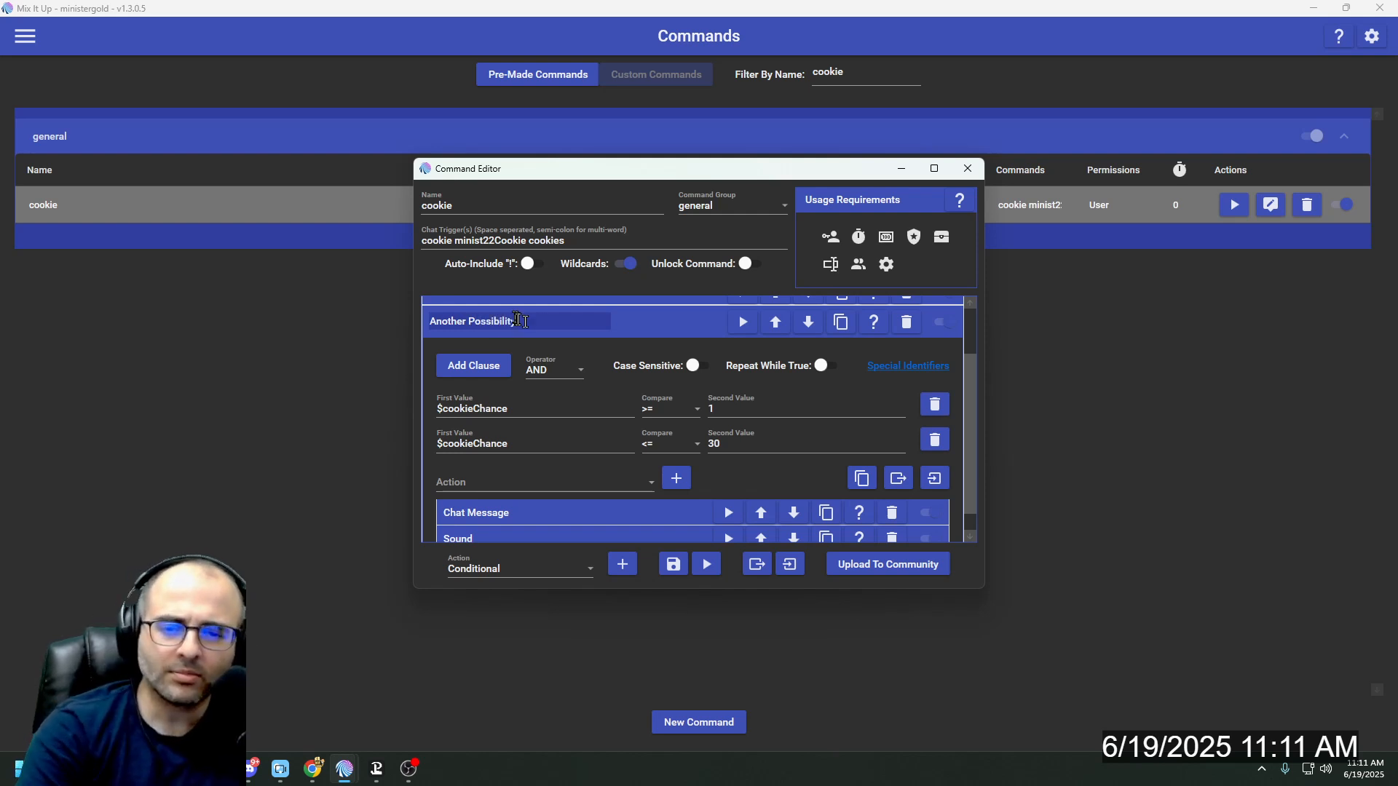
pyautogui.click(635, 325)
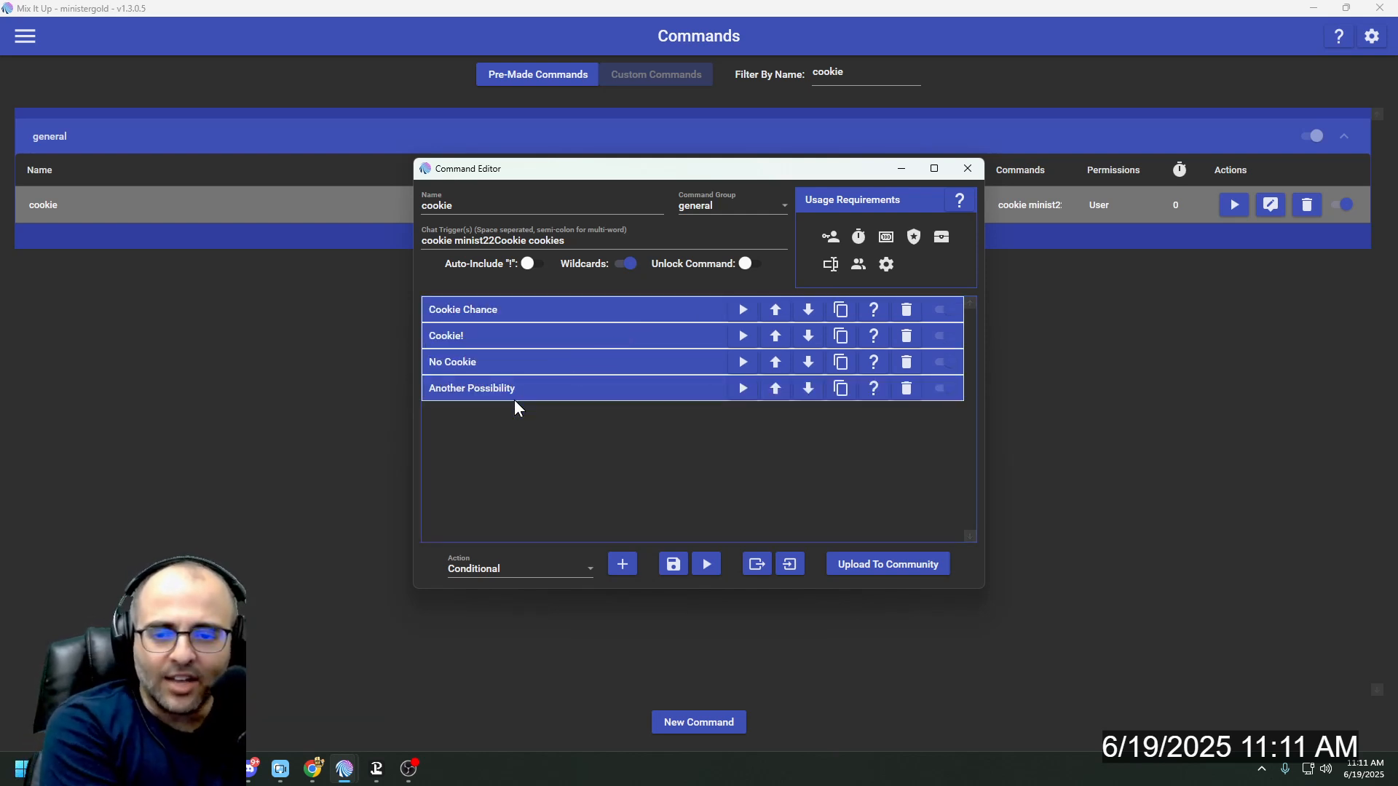
# - Check the No Cookie clause, delete the Another Possibility conditional, and save the cookie command
pyautogui.click(472, 361)
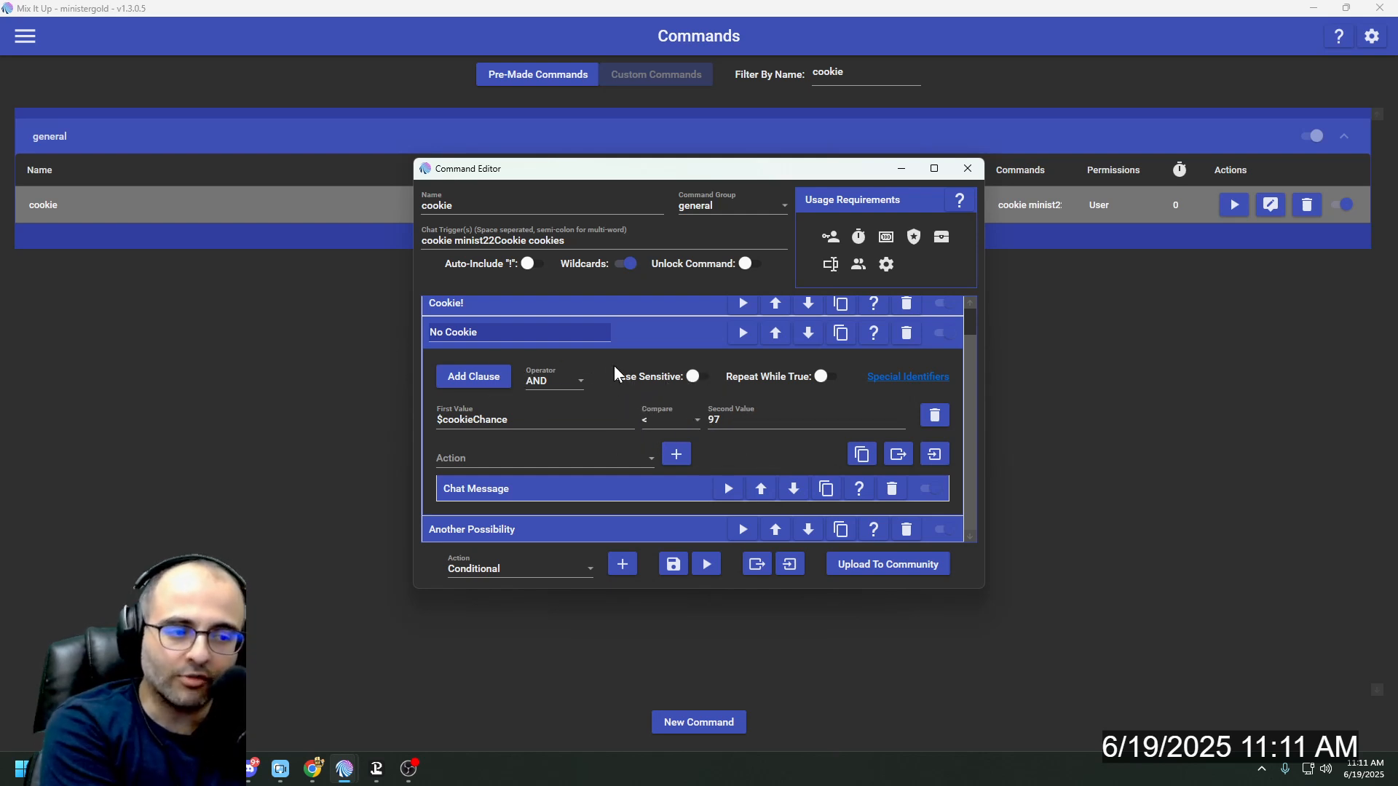
pyautogui.click(667, 338)
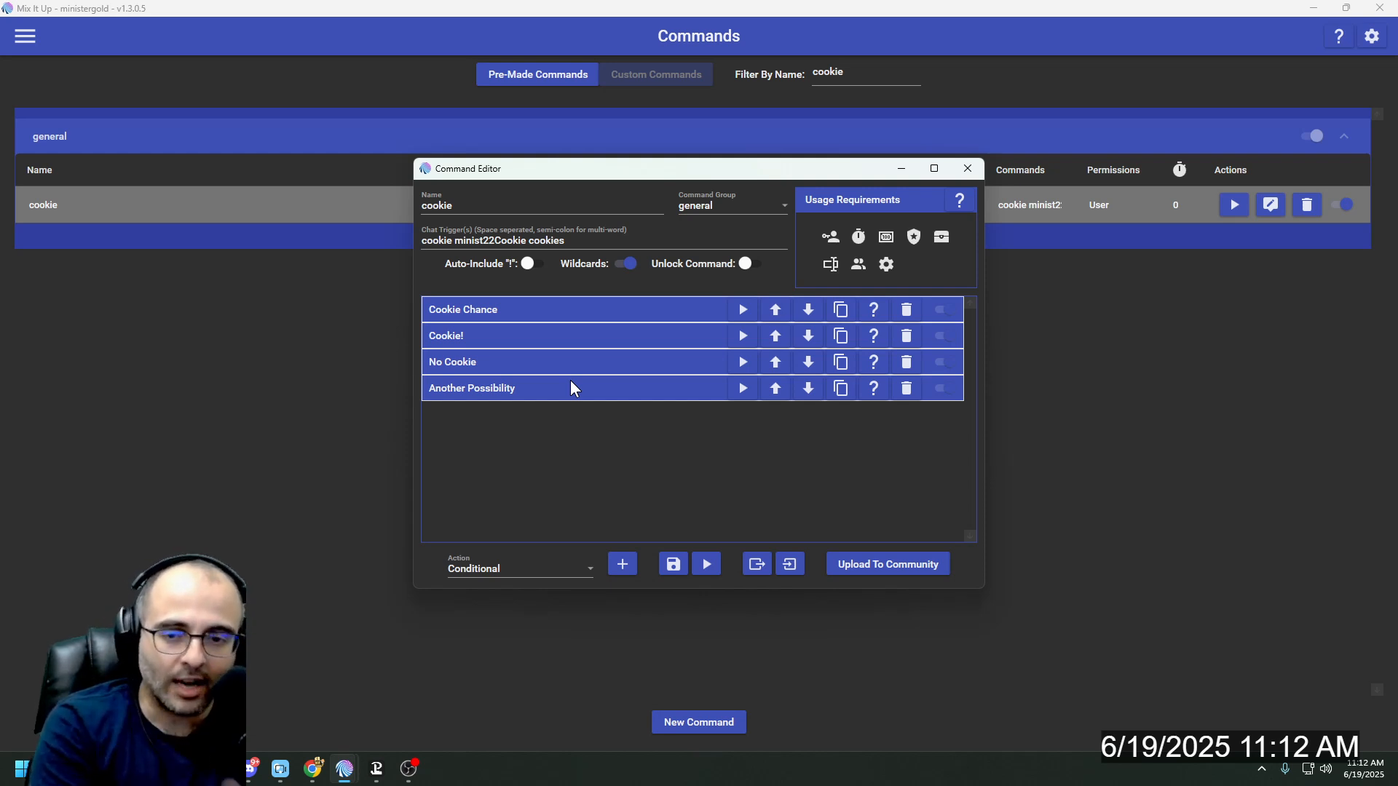
pyautogui.click(907, 391)
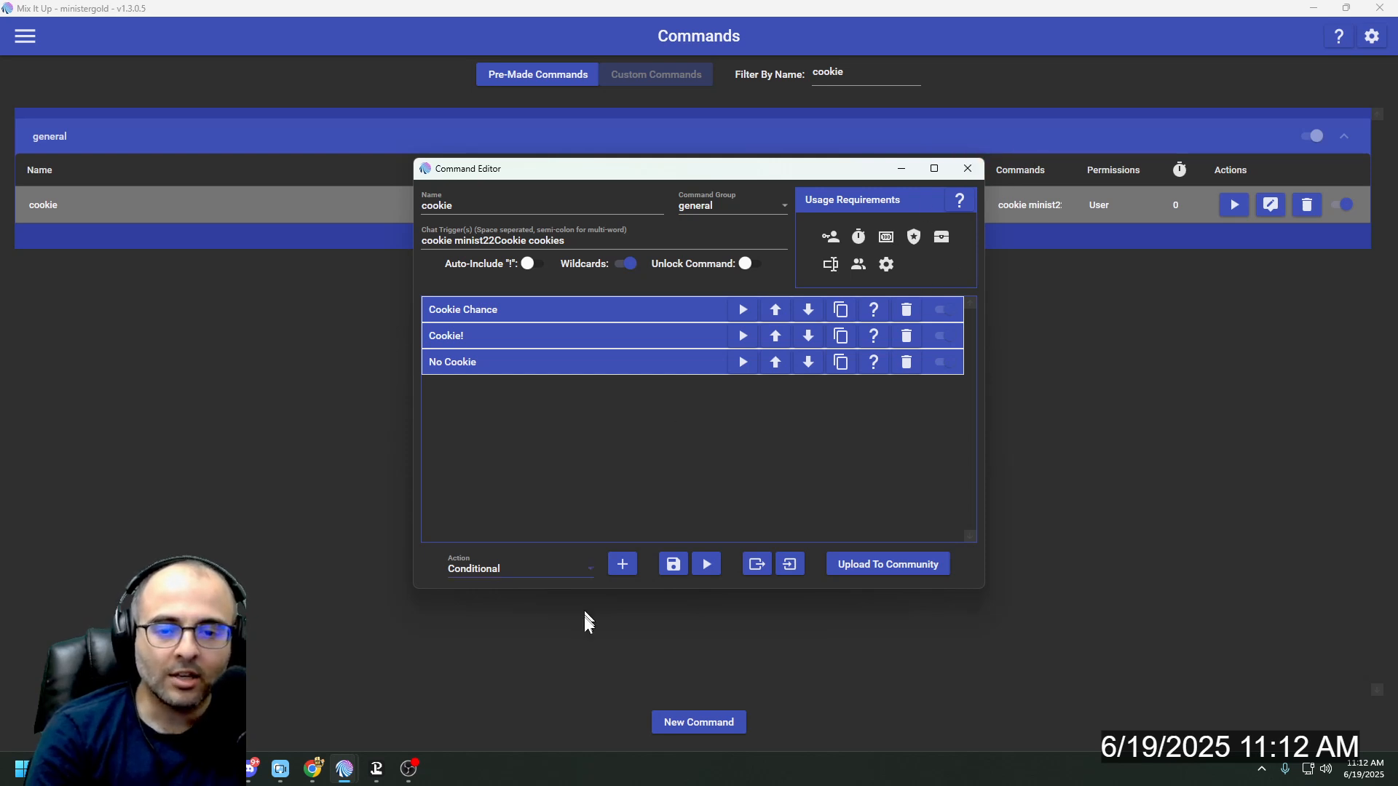
pyautogui.click(674, 566)
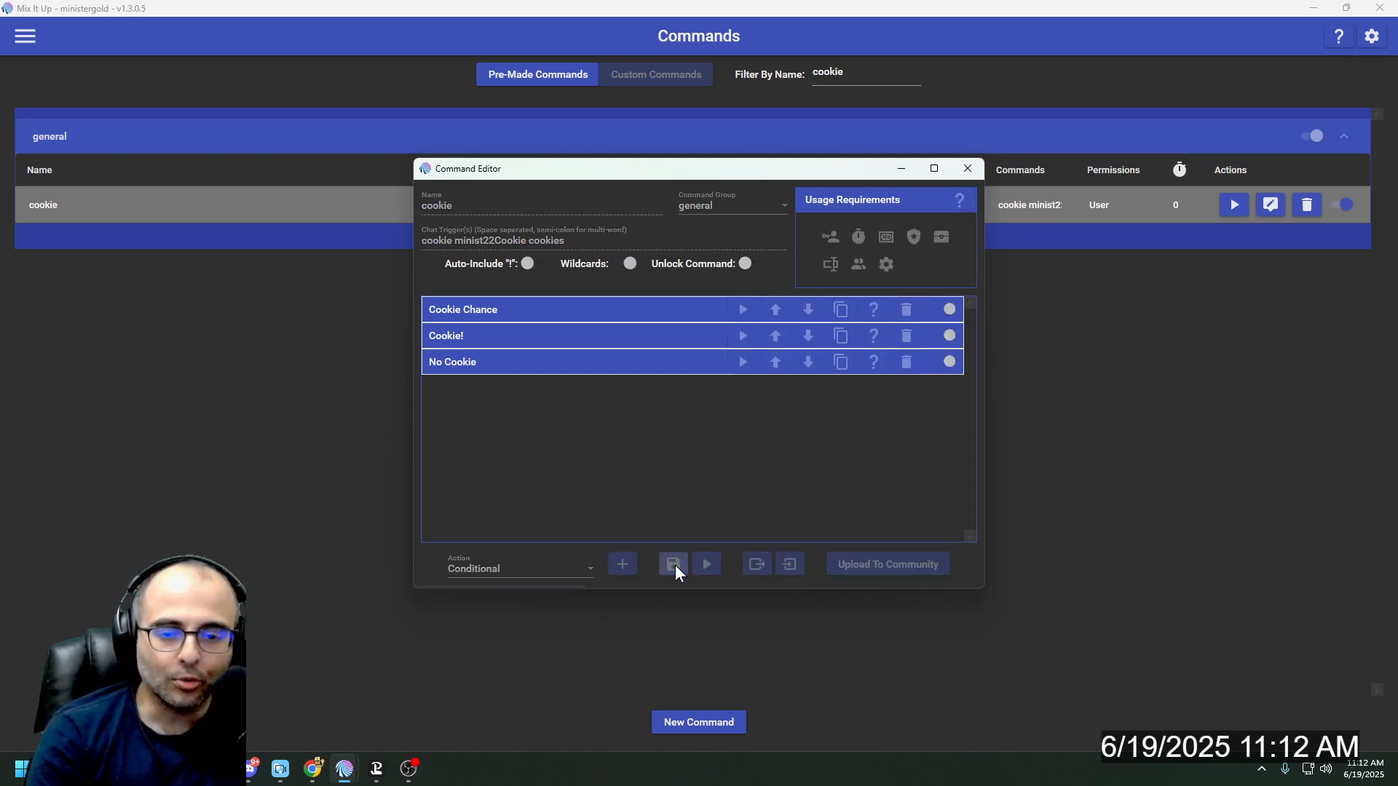